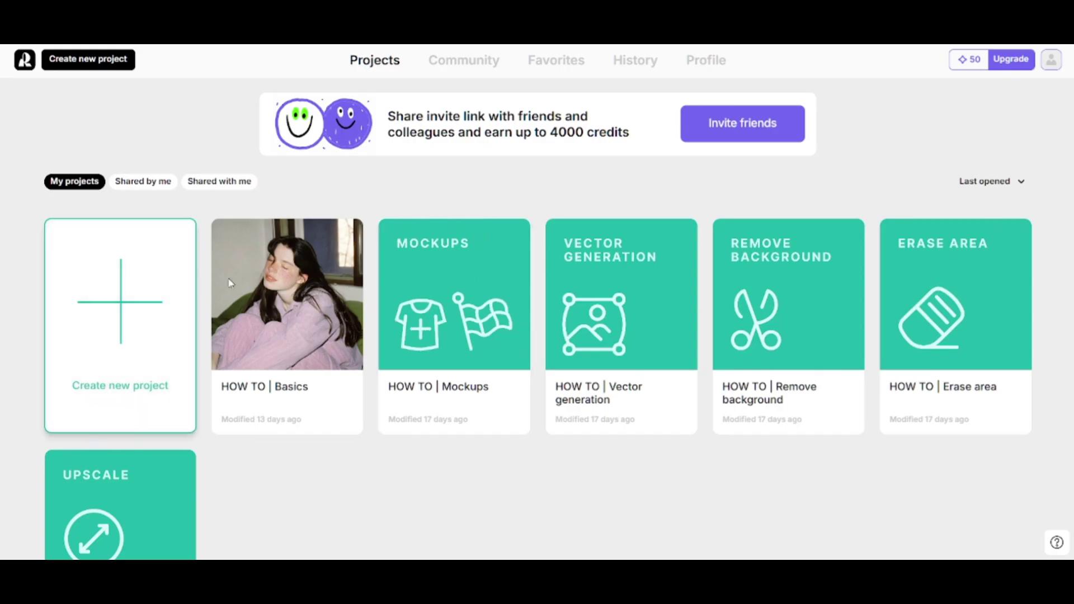
# Open a project and apply the Enterprise style to the pink-haired portrait for fine-tuning.
pyautogui.click(433, 277)
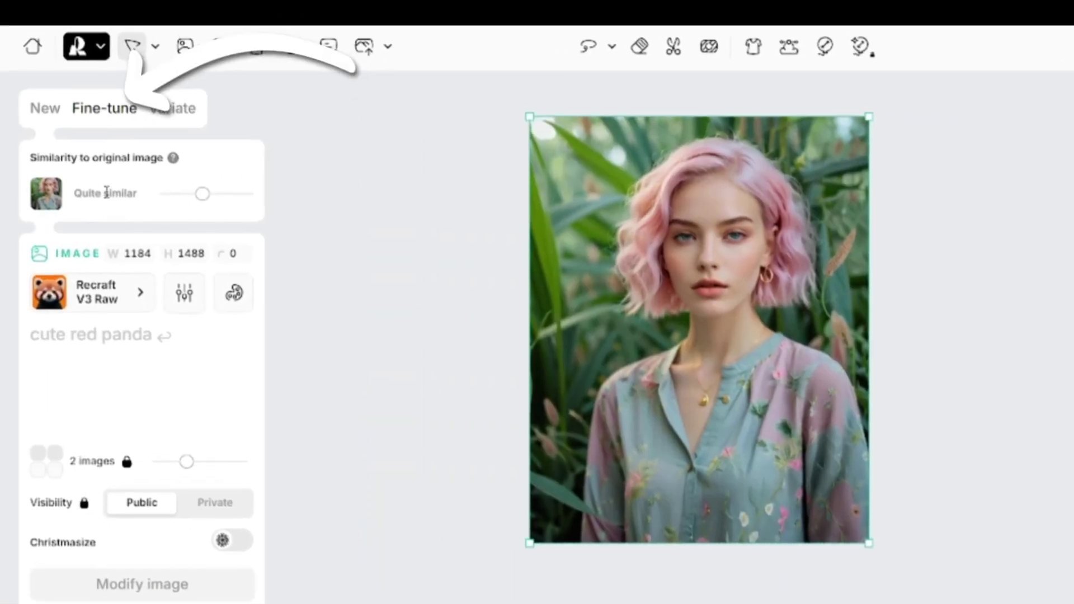
pyautogui.click(126, 295)
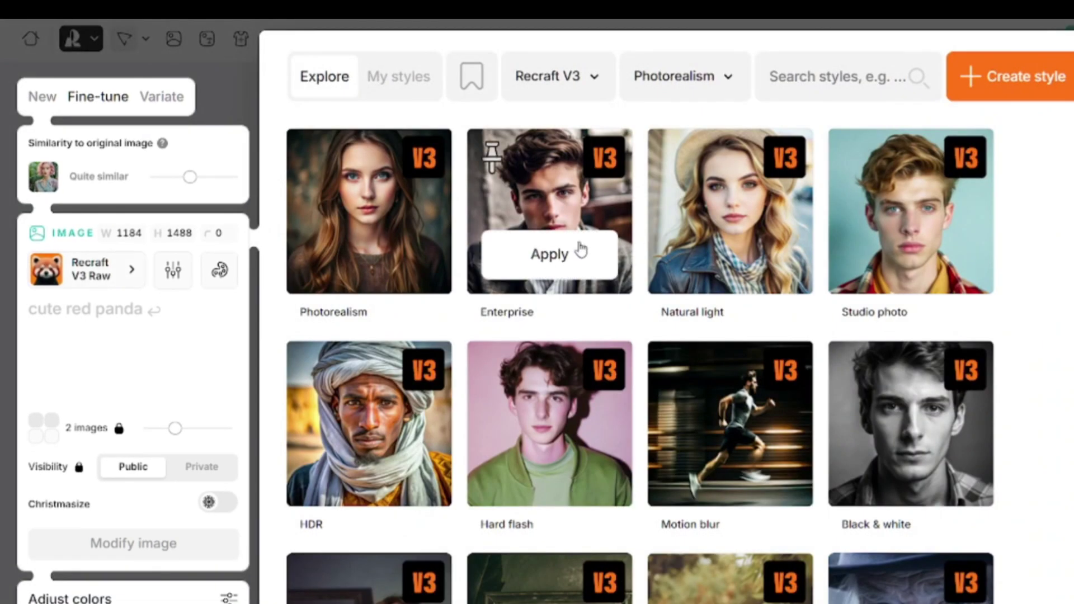
pyautogui.click(581, 250)
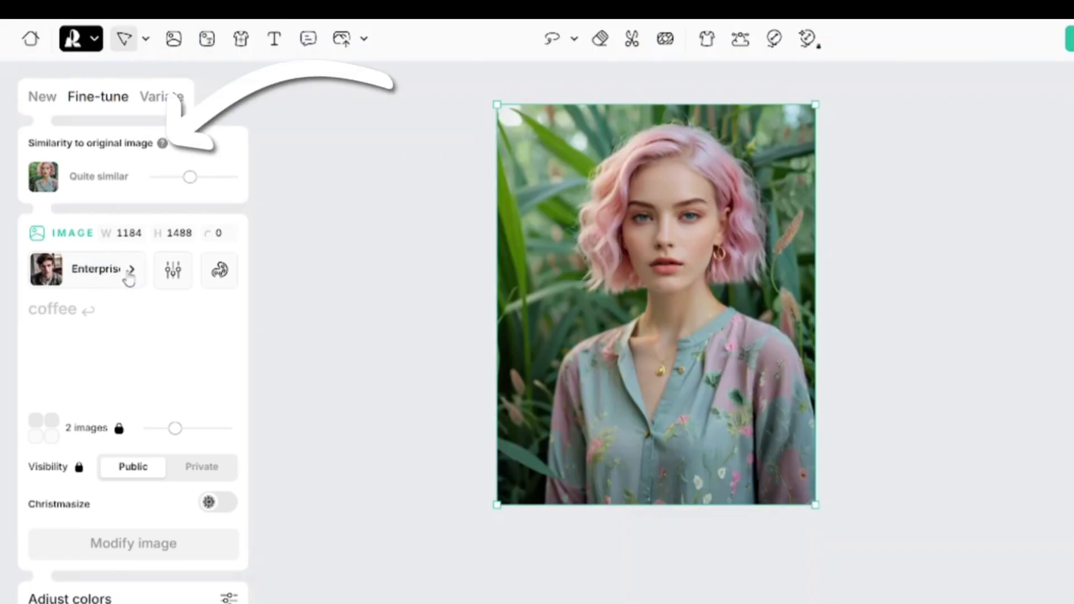
# Set the similarity to Almost identical and enter the prompt "girl in jungle".
pyautogui.click(80, 318)
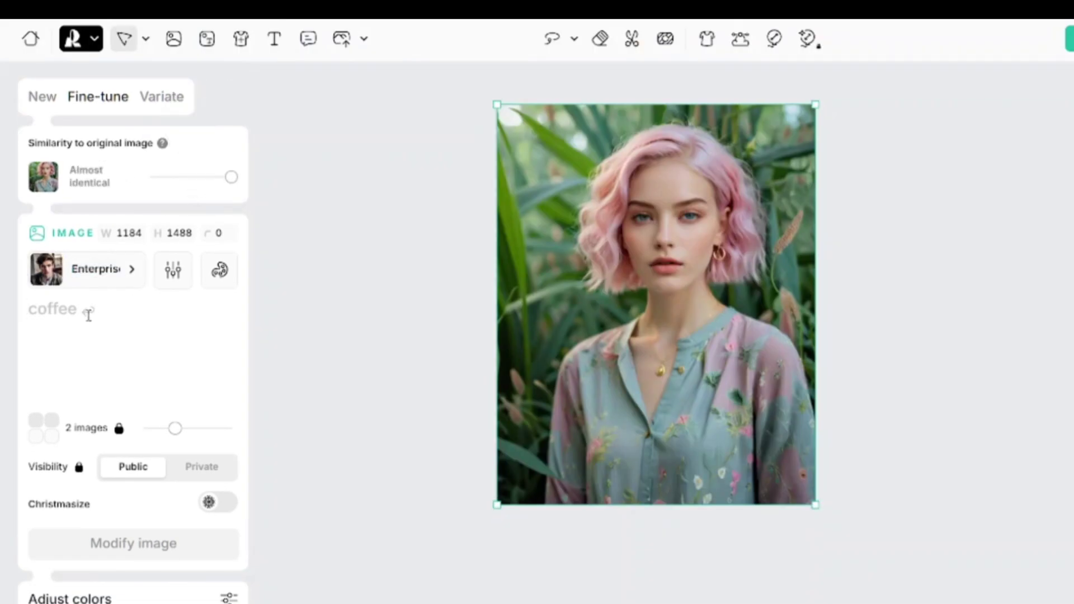
pyautogui.write('girl in jungle')
# Import a blue colour palette from an image and recolour three of its swatches to mint green, light blue and yellow.
pyautogui.click(220, 271)
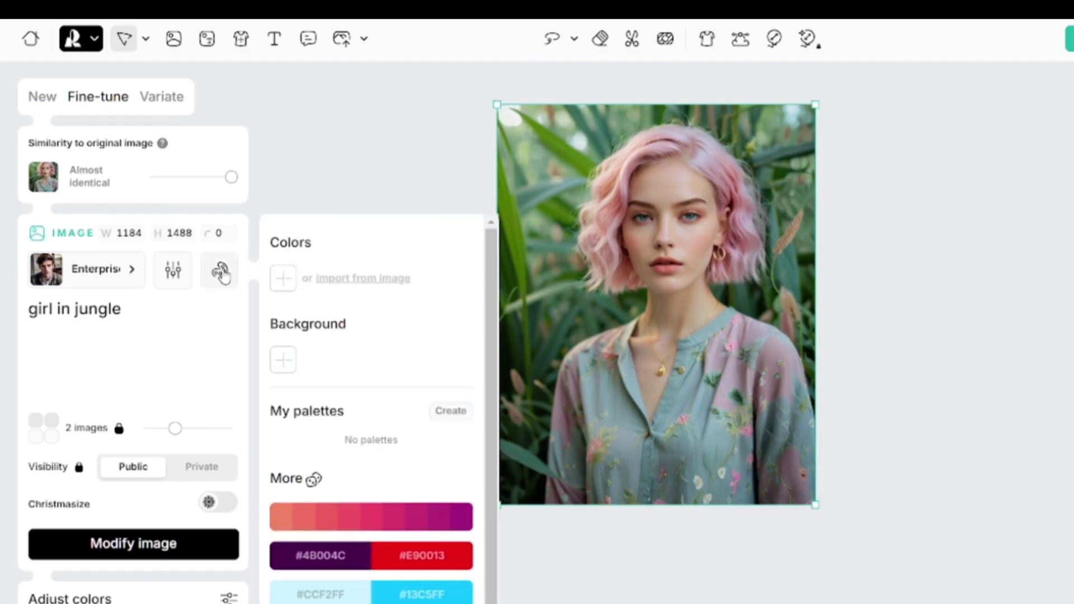
pyautogui.click(359, 283)
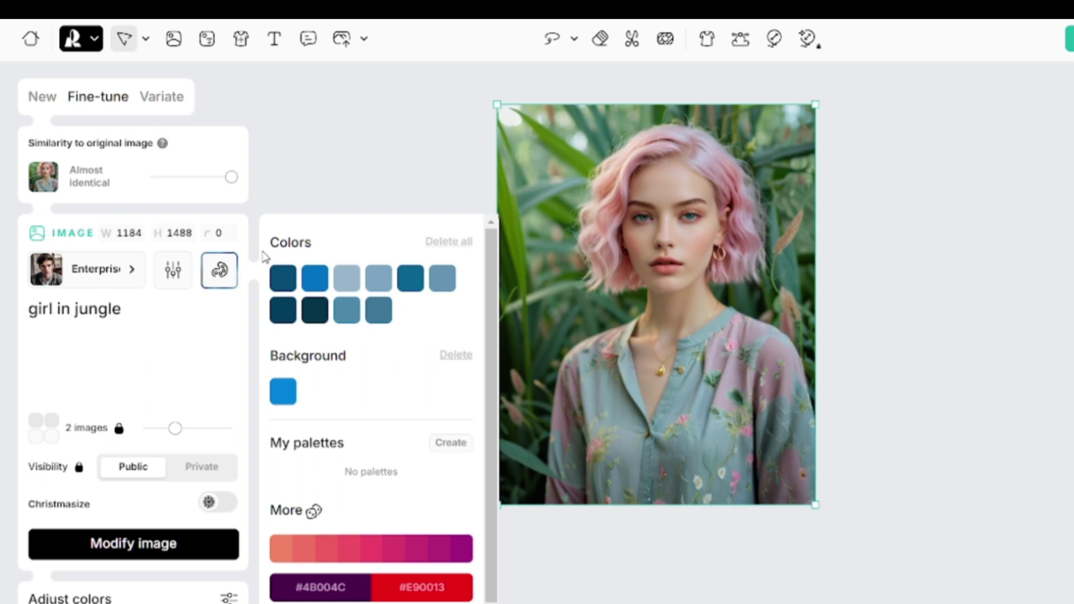
pyautogui.click(348, 313)
pyautogui.moveTo(614, 365); pyautogui.dragTo(543, 365)
pyautogui.click(347, 278)
pyautogui.click(379, 278)
pyautogui.moveTo(579, 256); pyautogui.dragTo(655, 196)
pyautogui.click(188, 345)
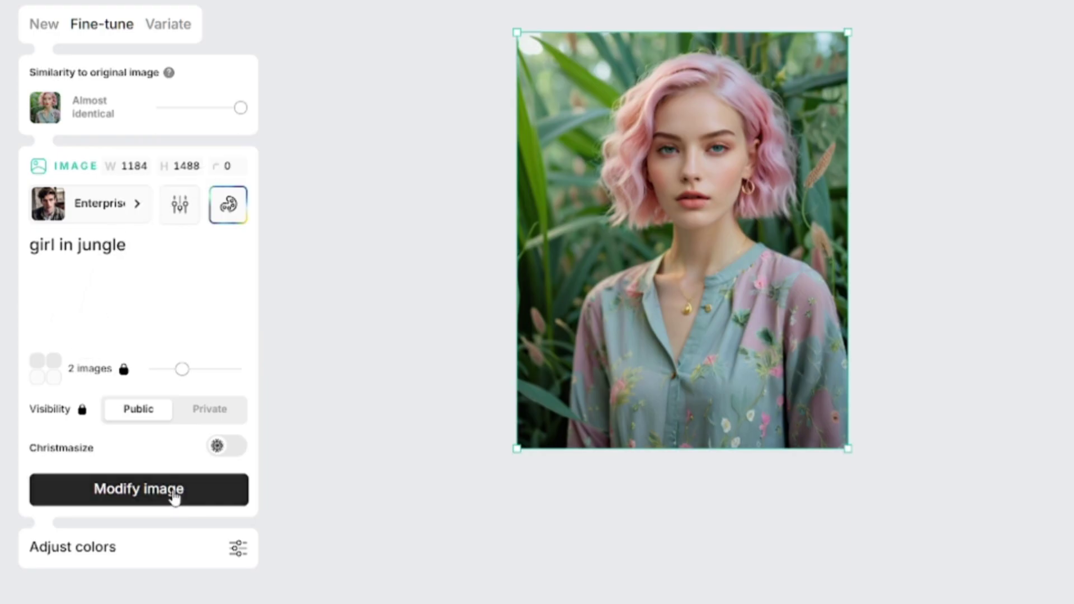
# Generate the modified versions of the portrait and compare the two results.
pyautogui.click(172, 495)
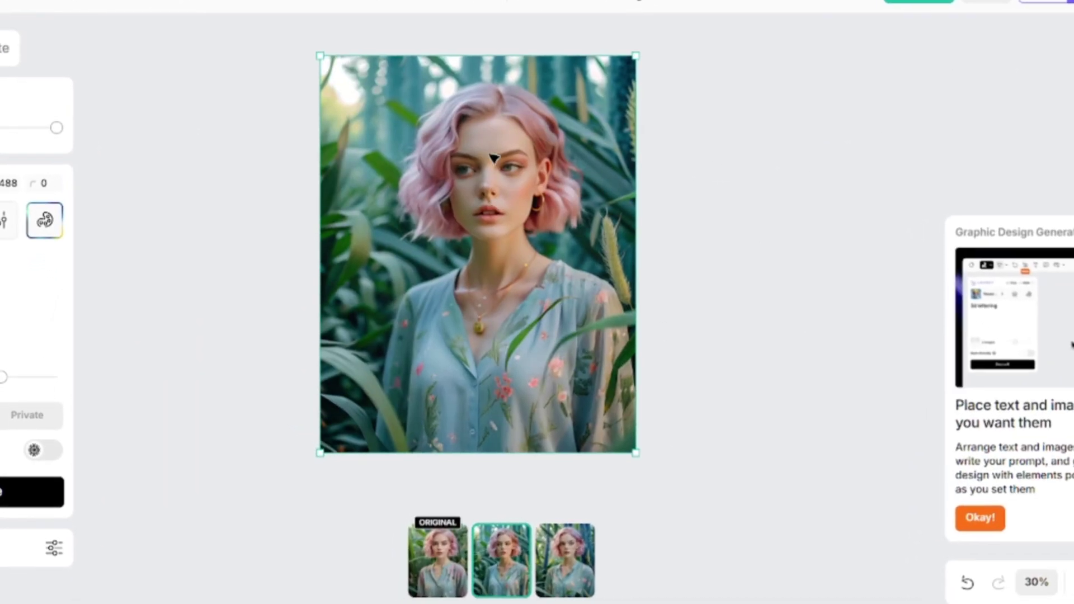
pyautogui.click(571, 562)
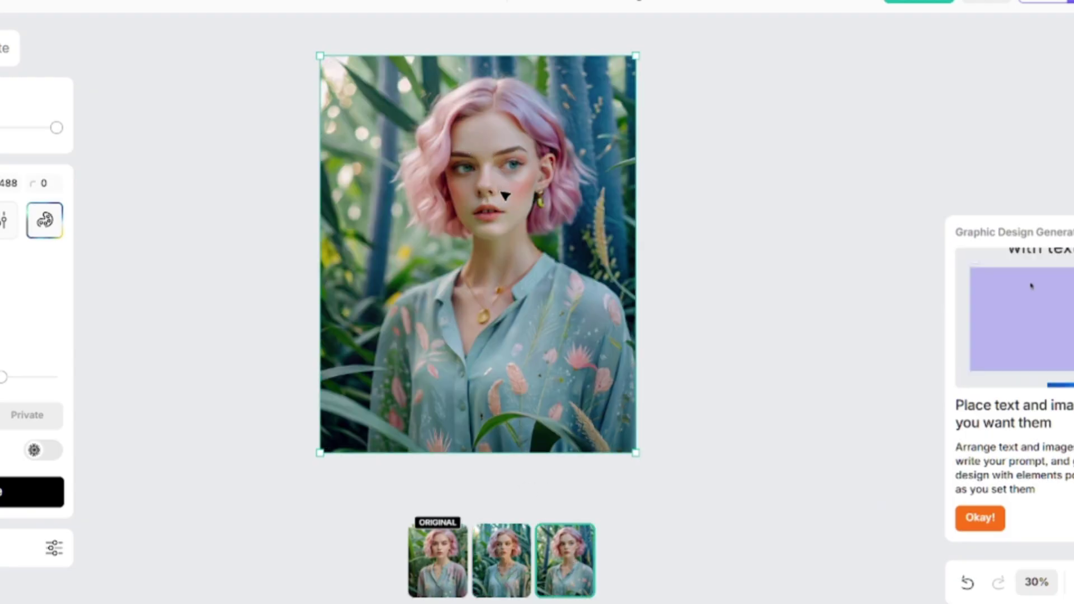
pyautogui.click(510, 587)
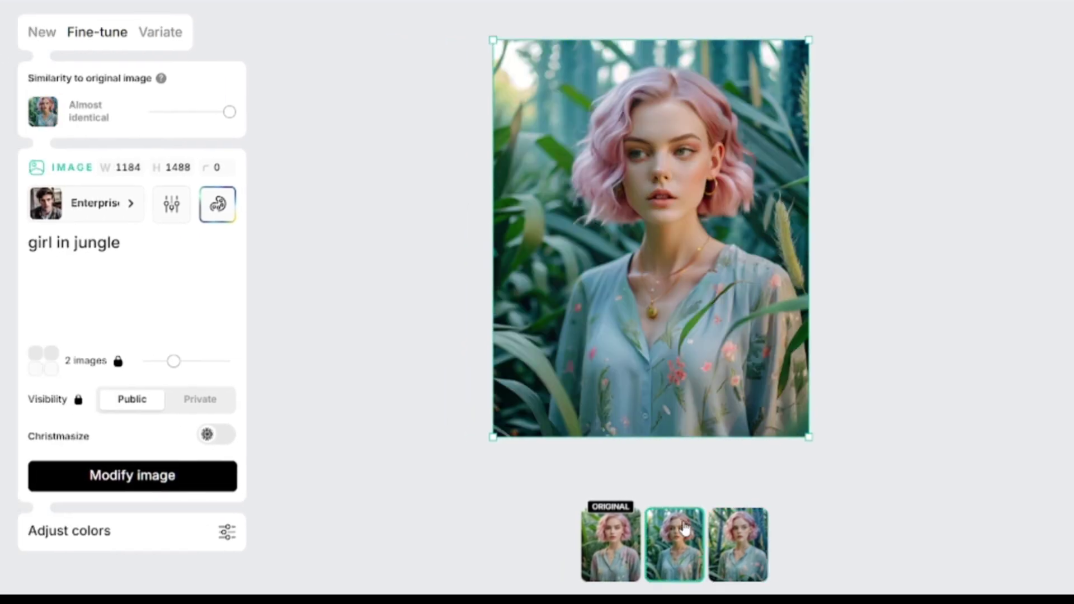
# Regenerate from the original portrait with similarity set to Very similar, view the second result and go back to the original.
pyautogui.click(616, 547)
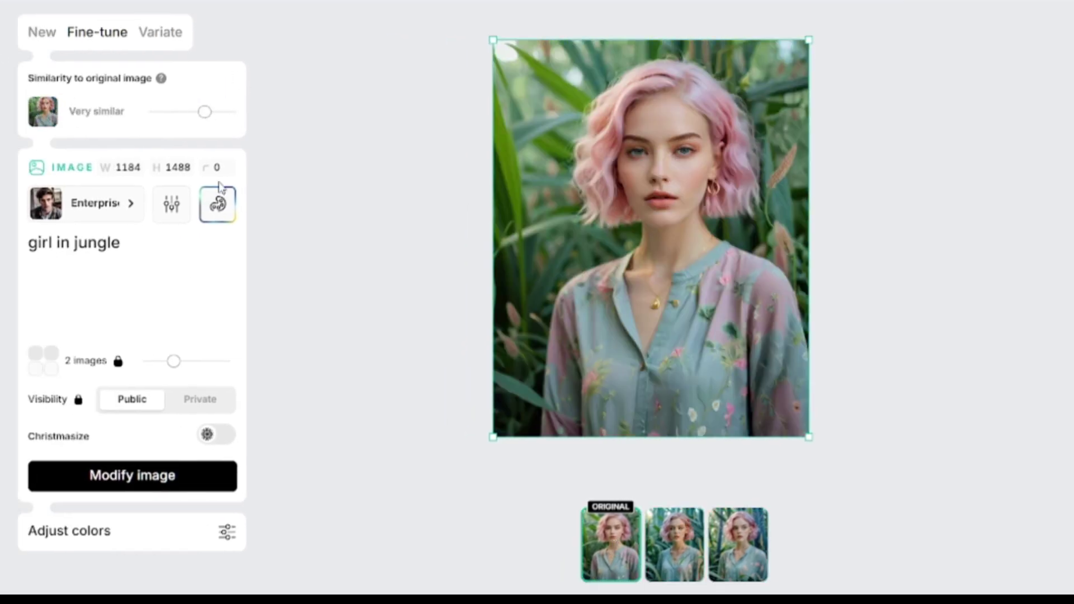
pyautogui.click(197, 477)
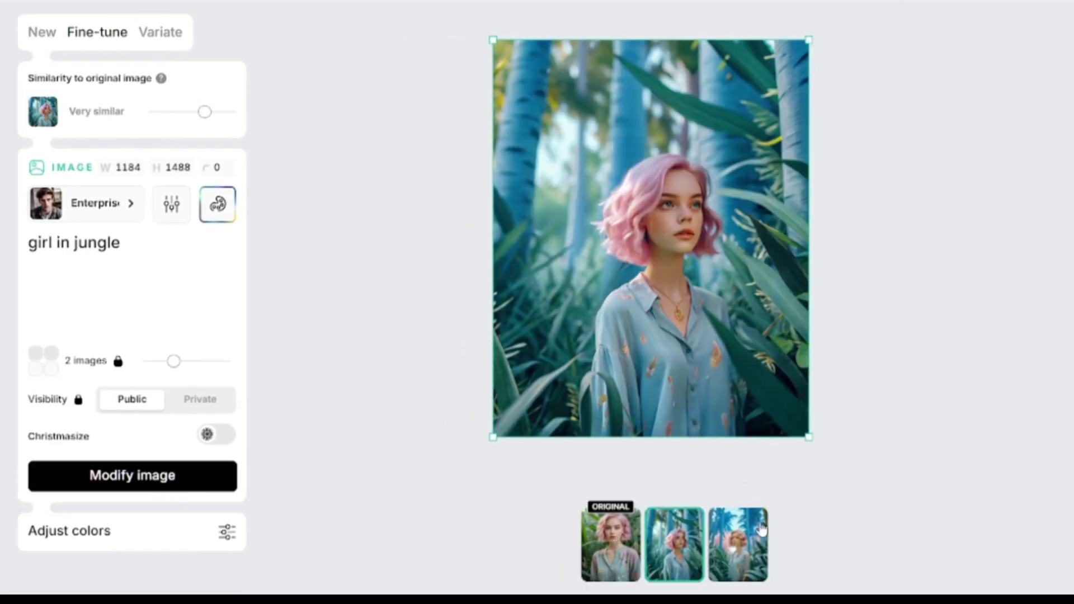
pyautogui.click(759, 525)
pyautogui.click(610, 539)
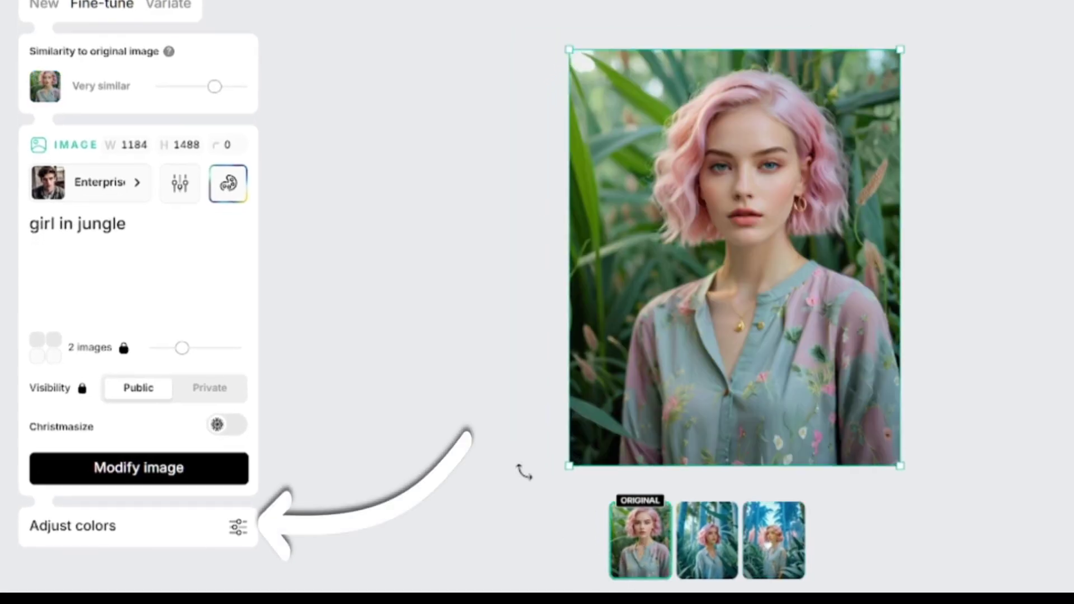
# Try strongly reducing the portrait's saturation, and reset the colour adjustments.
pyautogui.click(238, 529)
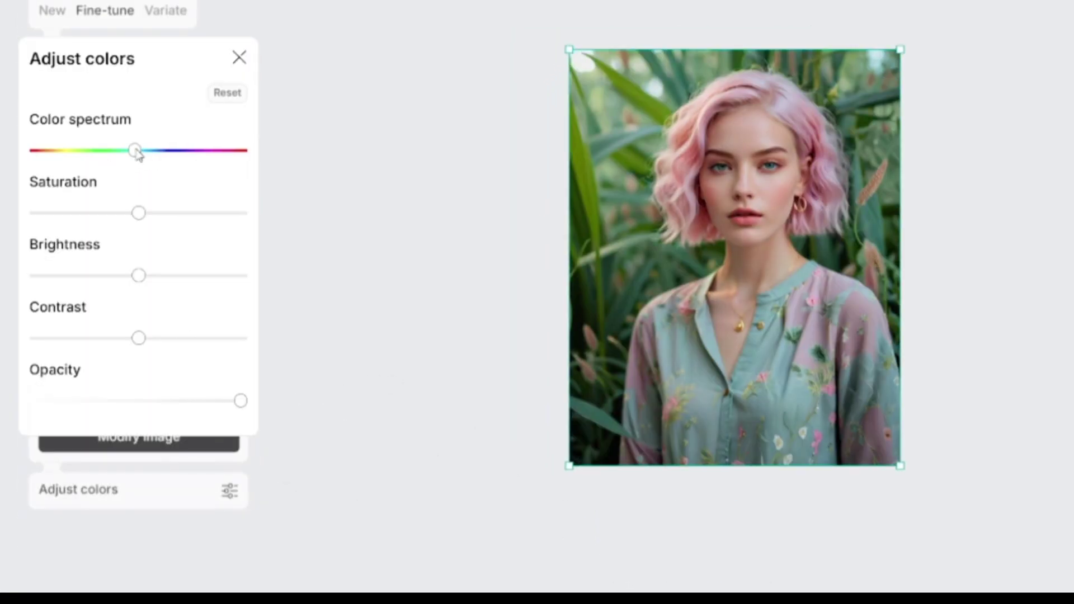
pyautogui.moveTo(139, 213); pyautogui.dragTo(44, 214)
pyautogui.click(227, 92)
pyautogui.click(239, 57)
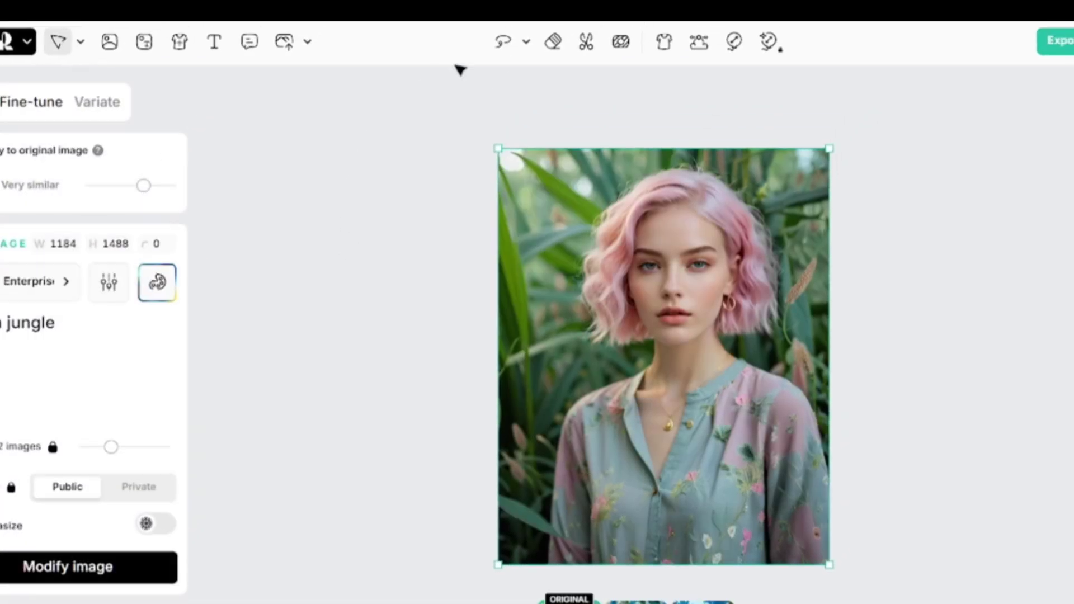
# Lasso the hair while leaving out the face, and modify that area with the prompt "white hair".
pyautogui.click(503, 41)
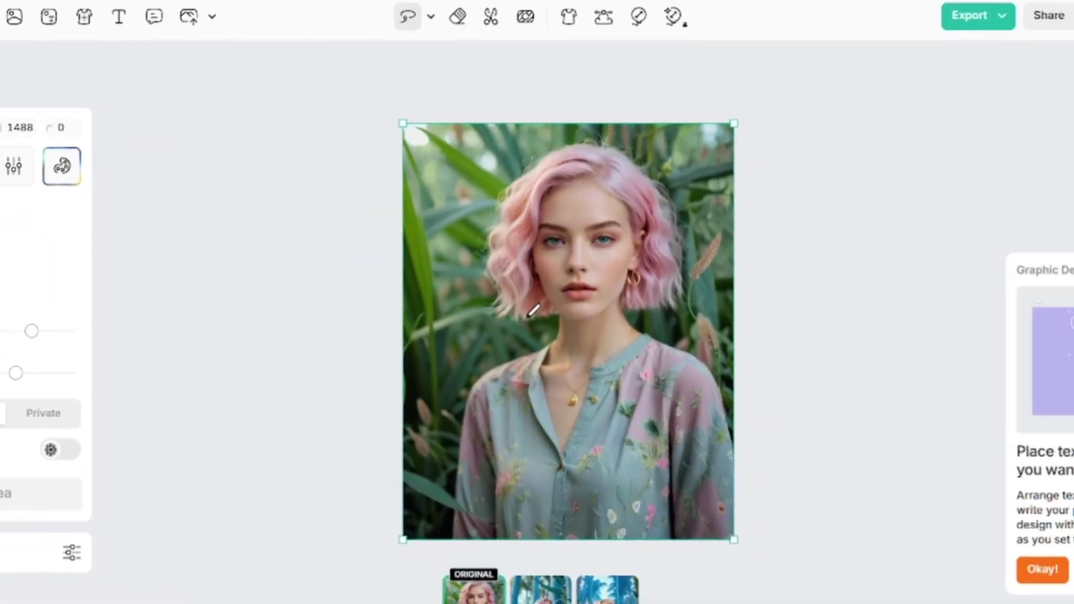
pyautogui.moveTo(533, 311); pyautogui.dragTo(509, 185)
pyautogui.moveTo(568, 251); pyautogui.dragTo(558, 296)
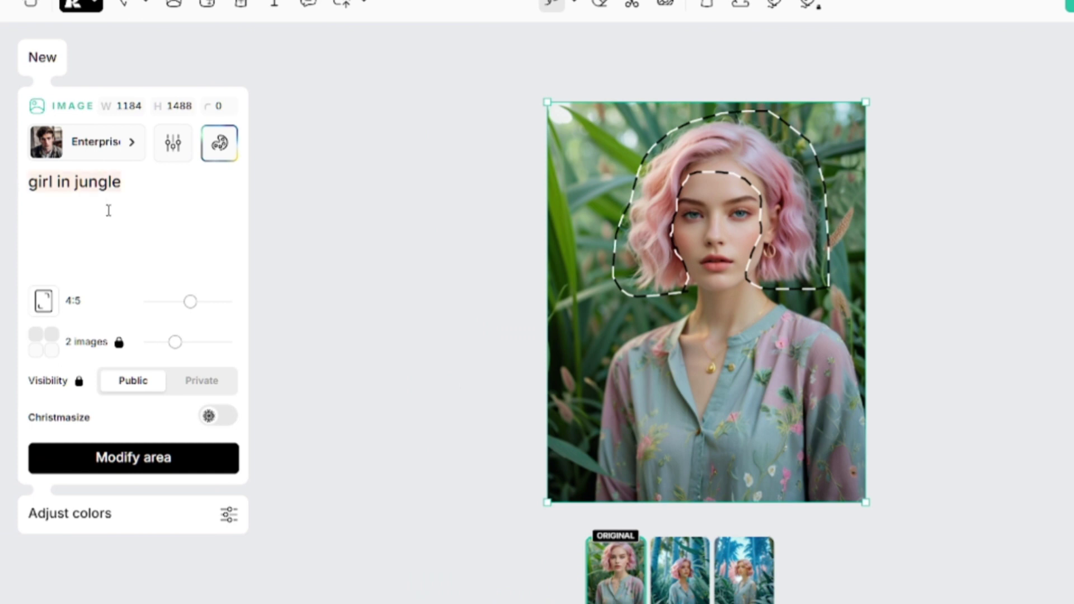
pyautogui.click(133, 473)
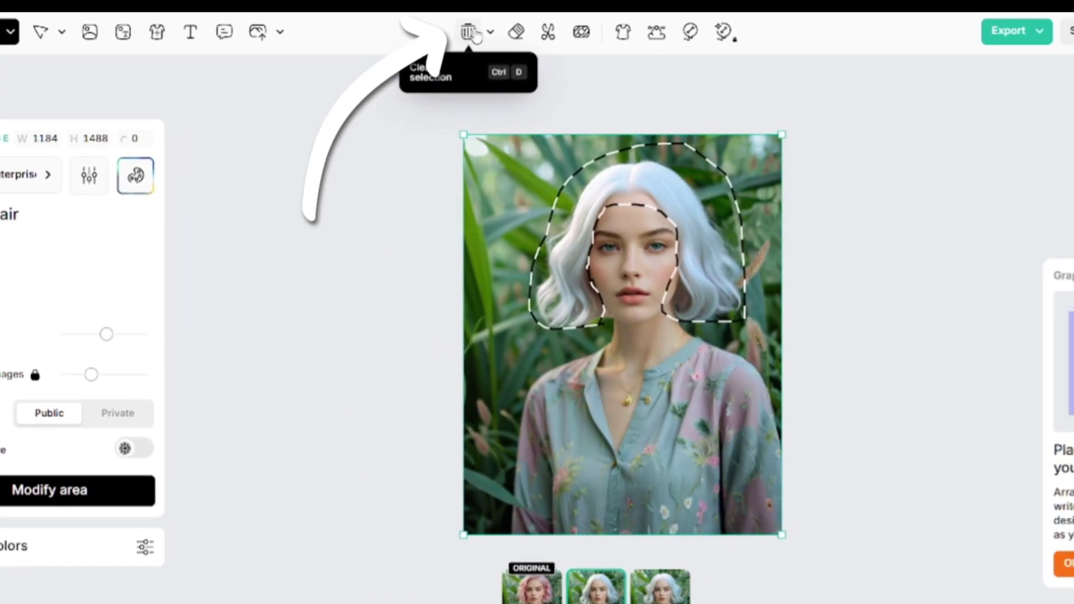
# Clear the lasso selection and return to the original portrait after viewing the second white-hair version.
pyautogui.click(474, 34)
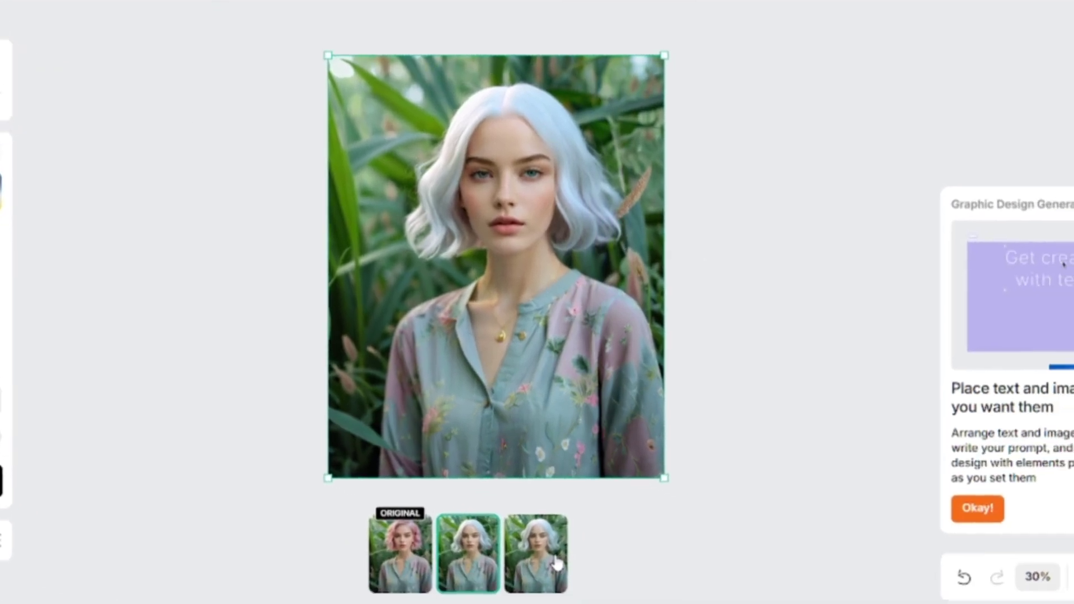
pyautogui.click(556, 563)
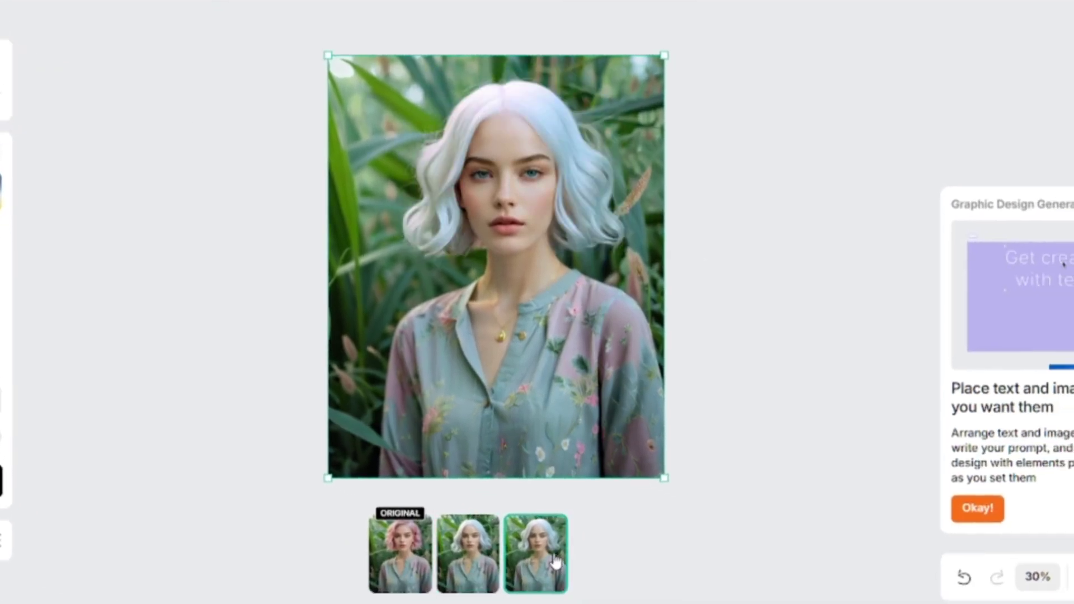
pyautogui.click(414, 551)
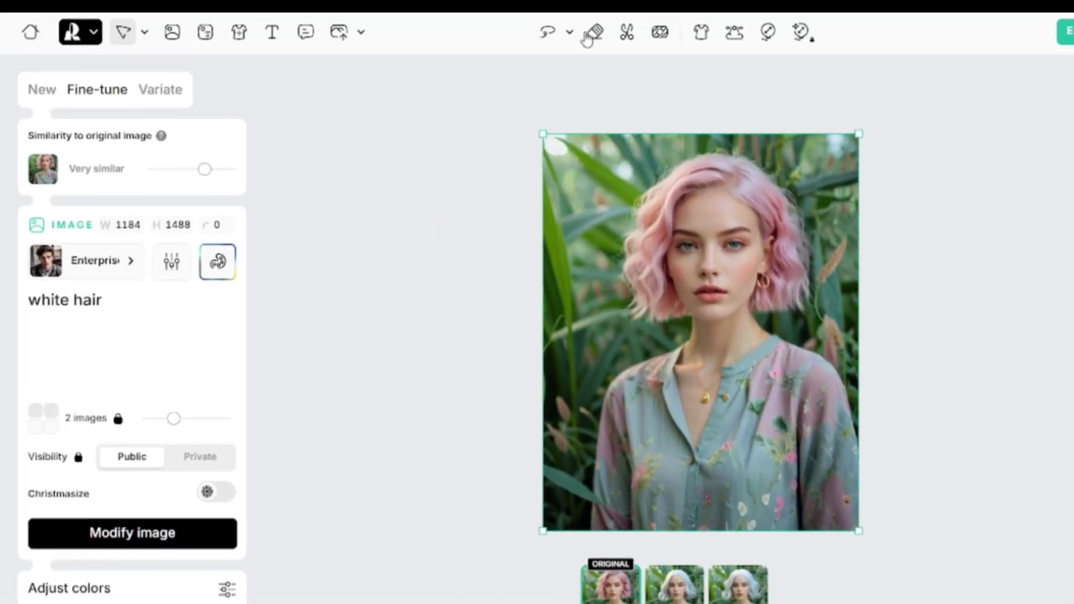
# Lasso the blouse, modify it with the prompt "blue summer dress", and return to the original after viewing both versions.
pyautogui.click(548, 34)
pyautogui.moveTo(589, 516); pyautogui.dragTo(603, 526)
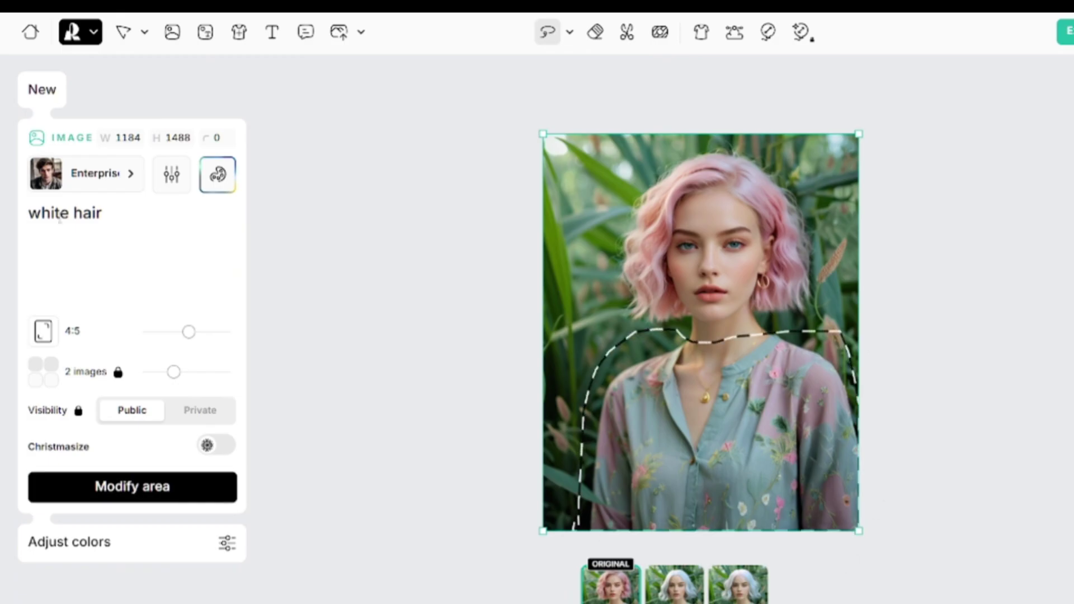
pyautogui.write('blue summer dress')
pyautogui.click(158, 487)
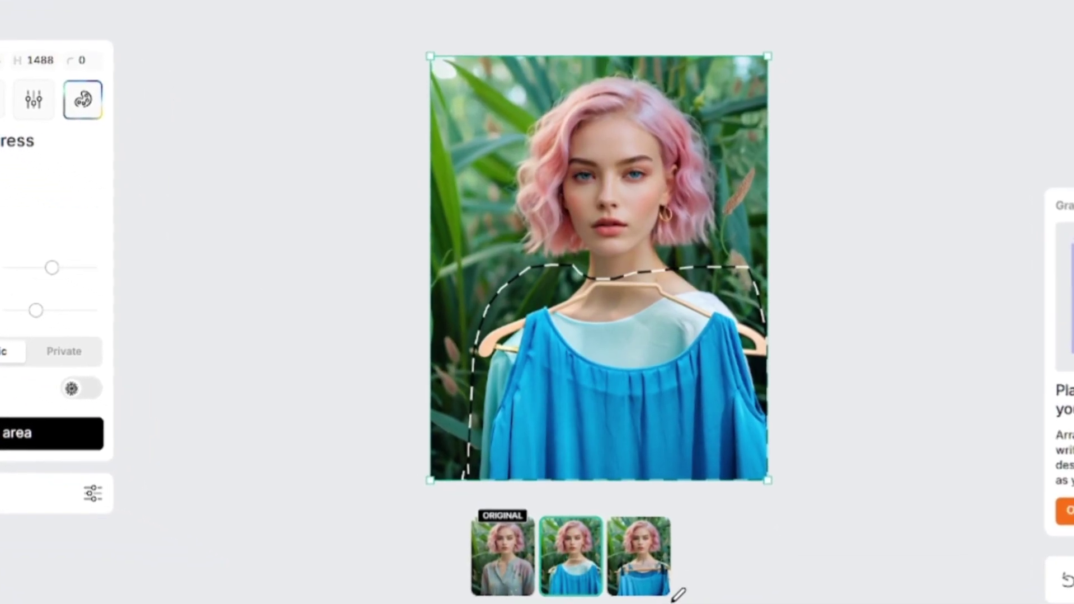
pyautogui.click(644, 562)
pyautogui.click(502, 559)
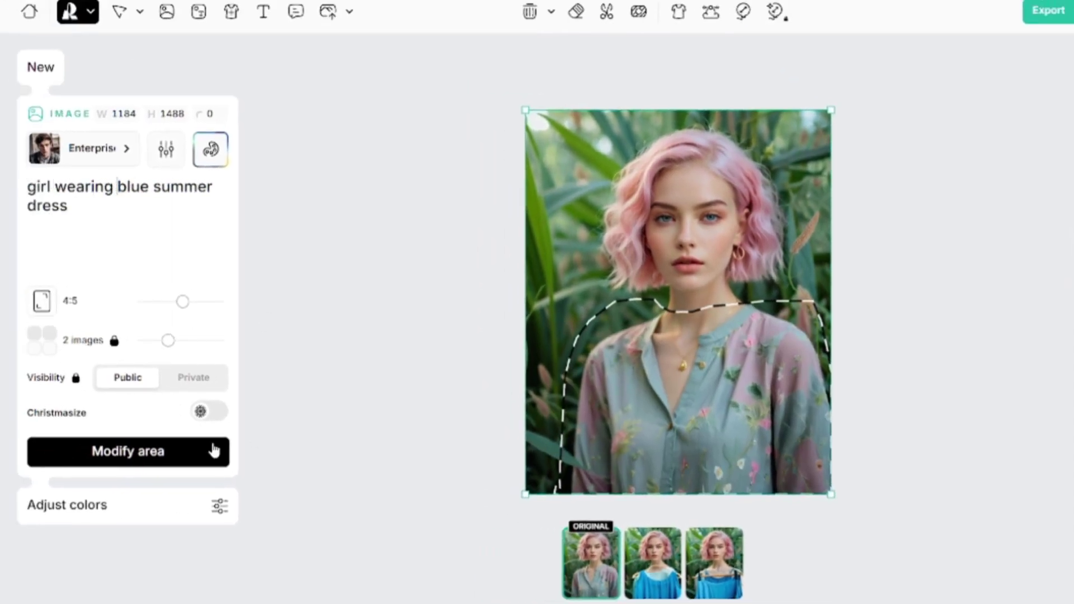
# Regenerate the blouse area with the prompt "girl wearing blue summer dress", view the second version and return to the original.
pyautogui.click(149, 457)
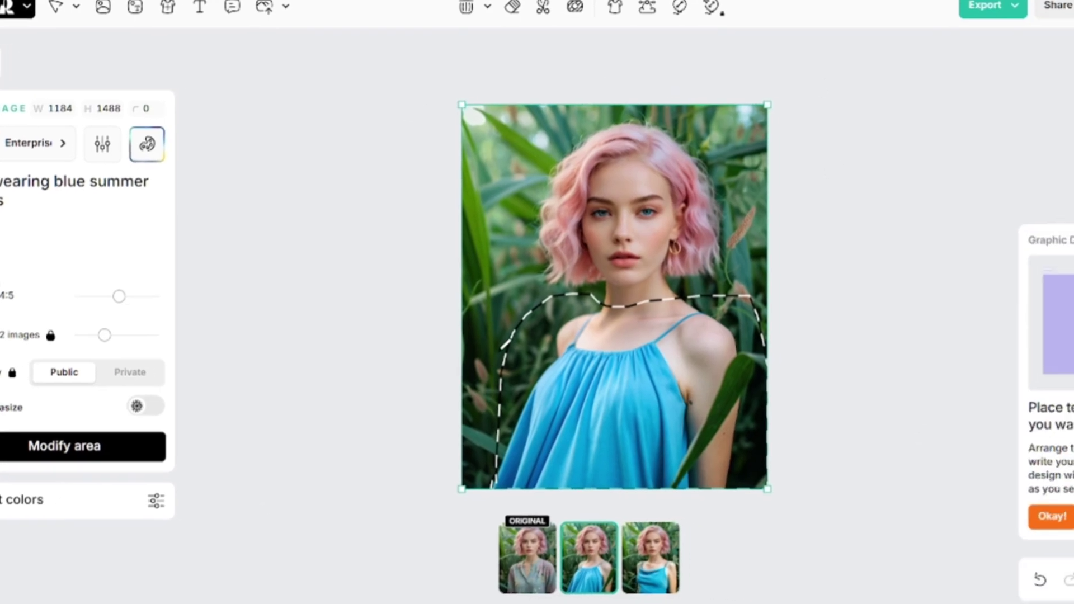
pyautogui.click(651, 559)
pyautogui.click(527, 558)
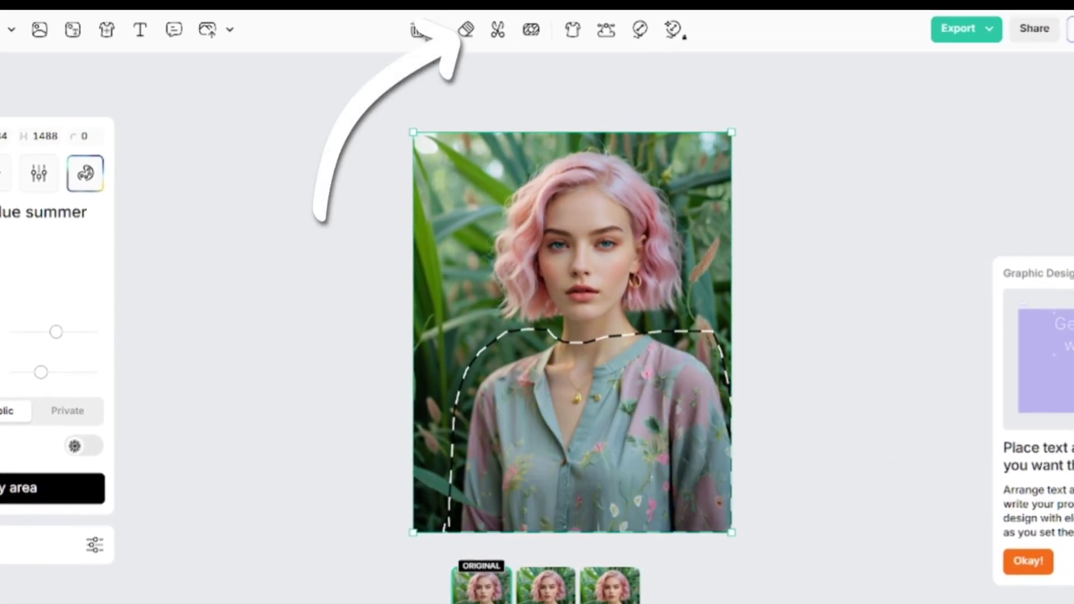
# Erase the bright spot in the foliage at the portrait's upper-left corner using the Erase area brush.
pyautogui.click(467, 30)
pyautogui.moveTo(411, 91); pyautogui.dragTo(427, 91)
pyautogui.scroll(2, 450, 222)
pyautogui.moveTo(435, 235)
pyautogui.mouseDown()
pyautogui.moveTo(500, 273)
pyautogui.moveTo(457, 251)
pyautogui.mouseUp()
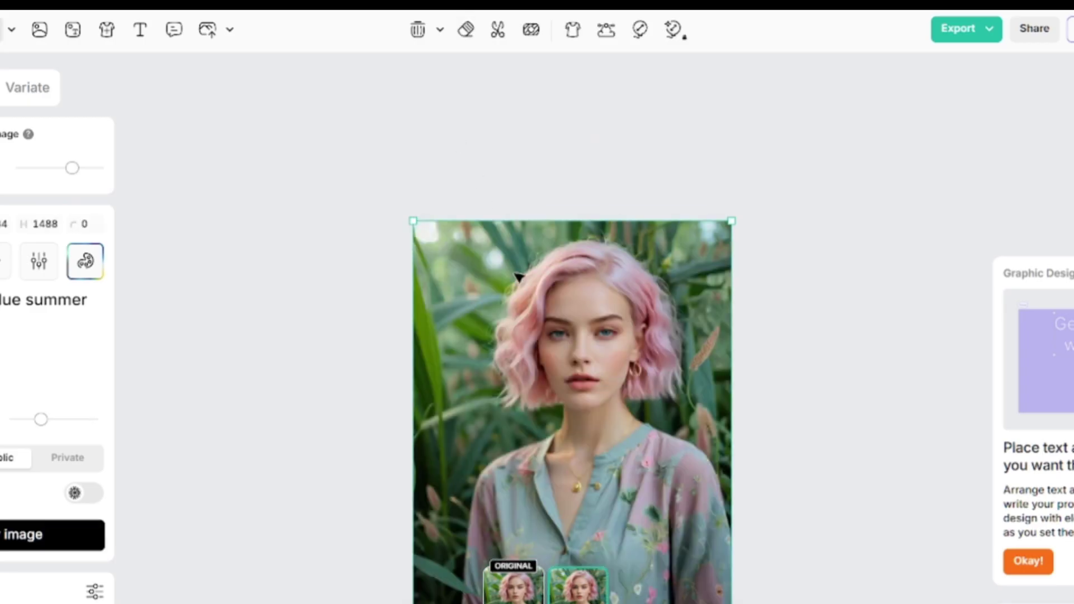
# Place the power plant photo above the portrait and enlarge it to 2095 × 1398.
pyautogui.moveTo(545, 82); pyautogui.dragTo(329, 103)
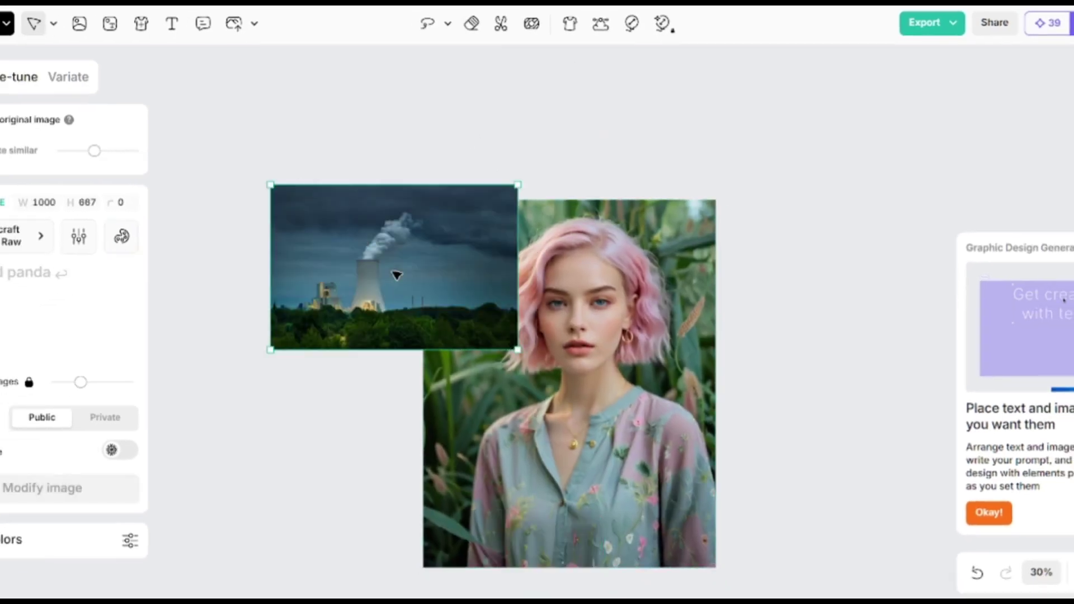
pyautogui.scroll(2, 330, 103)
pyautogui.moveTo(448, 174); pyautogui.dragTo(719, 33)
# Erase the smoke plume and the cooling tower from the power plant photo using a larger Erase area brush.
pyautogui.scroll(2, 615, 168)
pyautogui.click(471, 24)
pyautogui.moveTo(434, 78); pyautogui.dragTo(554, 79)
pyautogui.moveTo(456, 178)
pyautogui.mouseDown()
pyautogui.moveTo(504, 145)
pyautogui.moveTo(386, 215)
pyautogui.mouseUp()
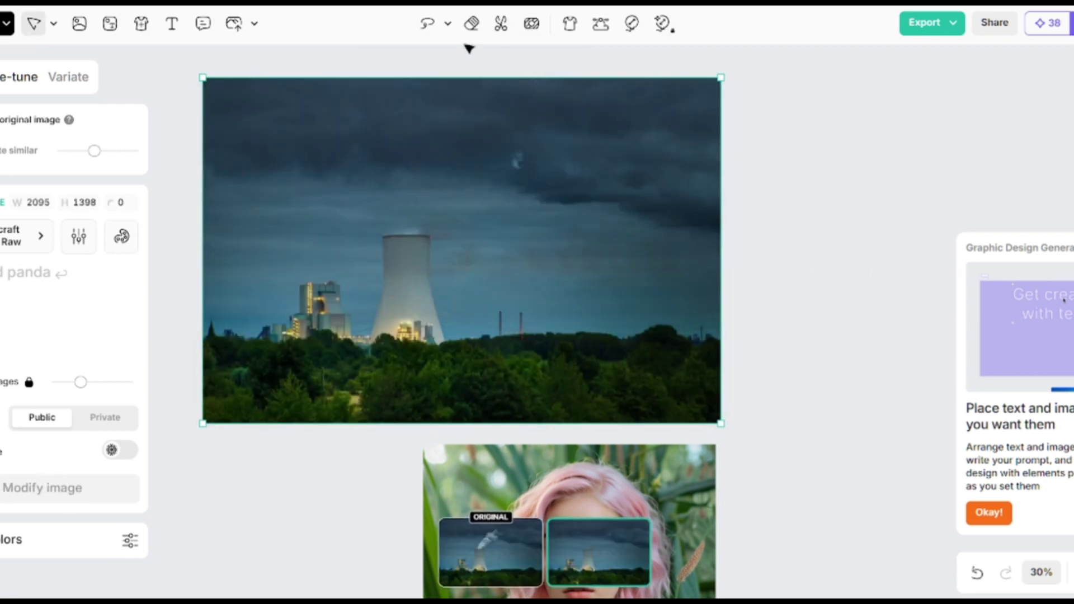
pyautogui.click(471, 24)
pyautogui.moveTo(391, 218)
pyautogui.mouseDown()
pyautogui.moveTo(386, 315)
pyautogui.moveTo(486, 317)
pyautogui.mouseUp()
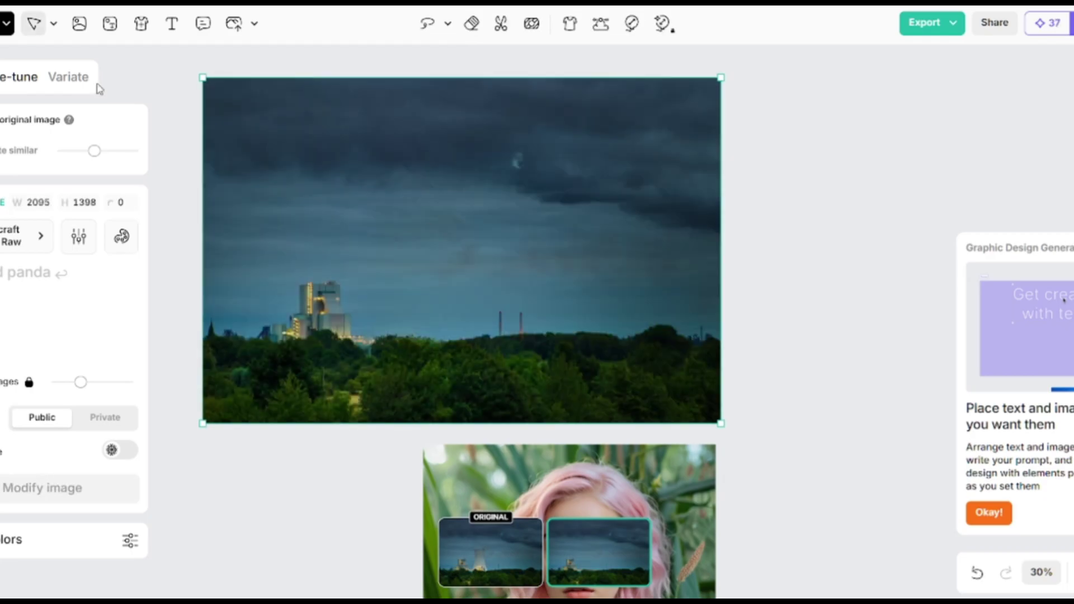
# Remove the background from the portrait and shift the cut-out a little to the right.
pyautogui.scroll(-2, 459, 234)
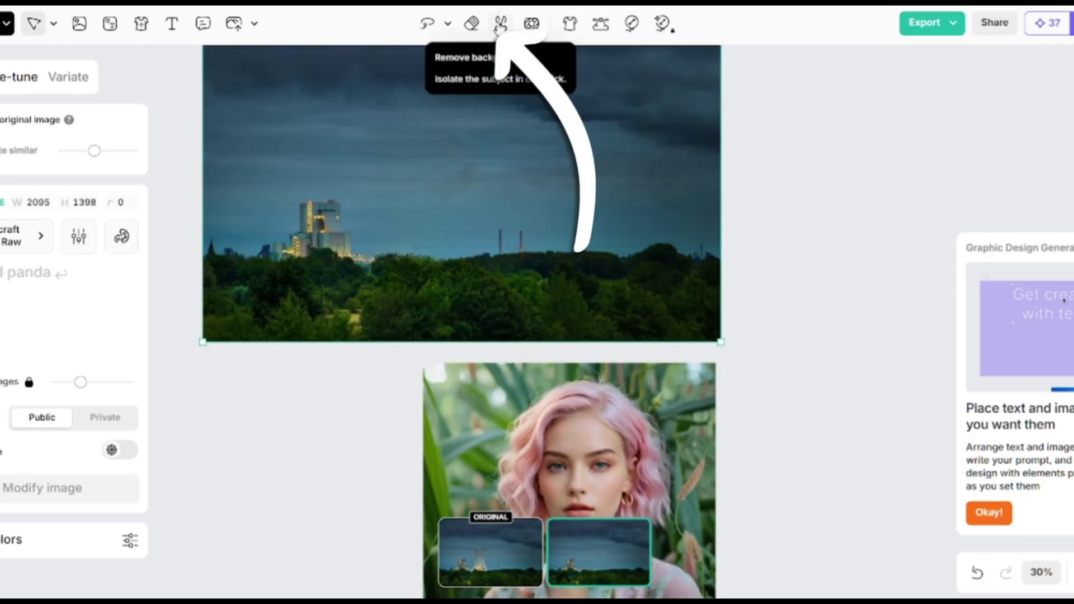
pyautogui.click(539, 418)
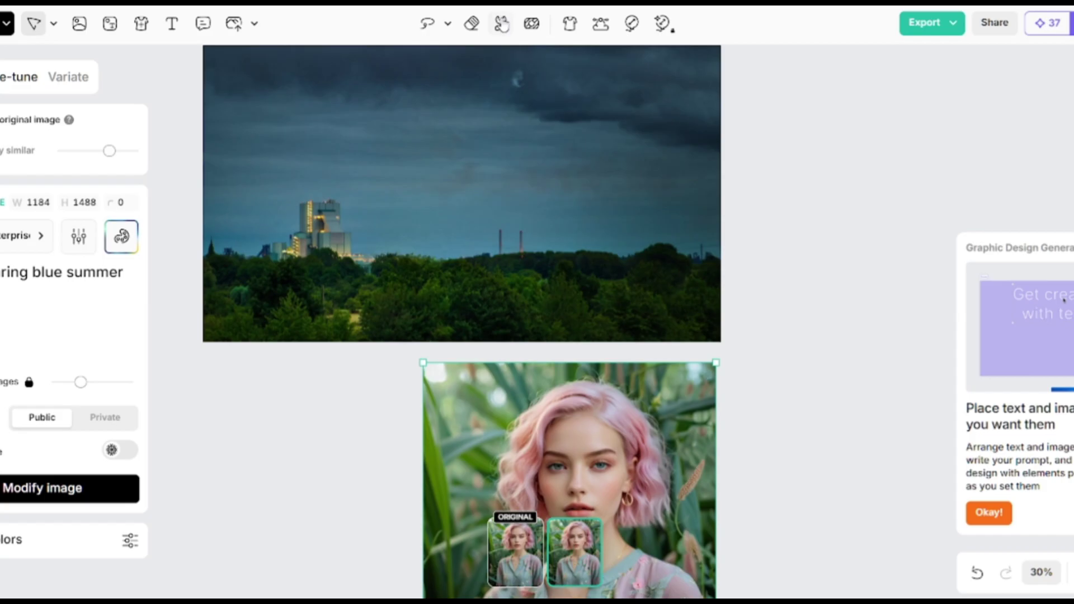
pyautogui.click(502, 24)
pyautogui.scroll(-4, 794, 479)
pyautogui.scroll(1, 725, 484)
pyautogui.moveTo(585, 398); pyautogui.dragTo(658, 396)
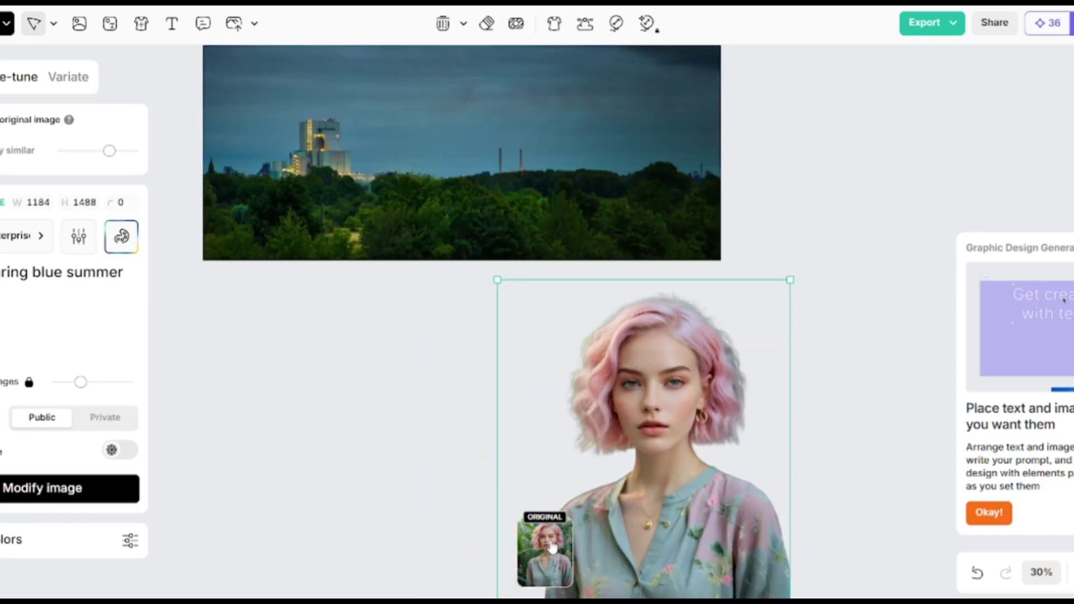
# Restore the portrait's original version, start the Change background tool on it and delete all palette colors.
pyautogui.click(550, 543)
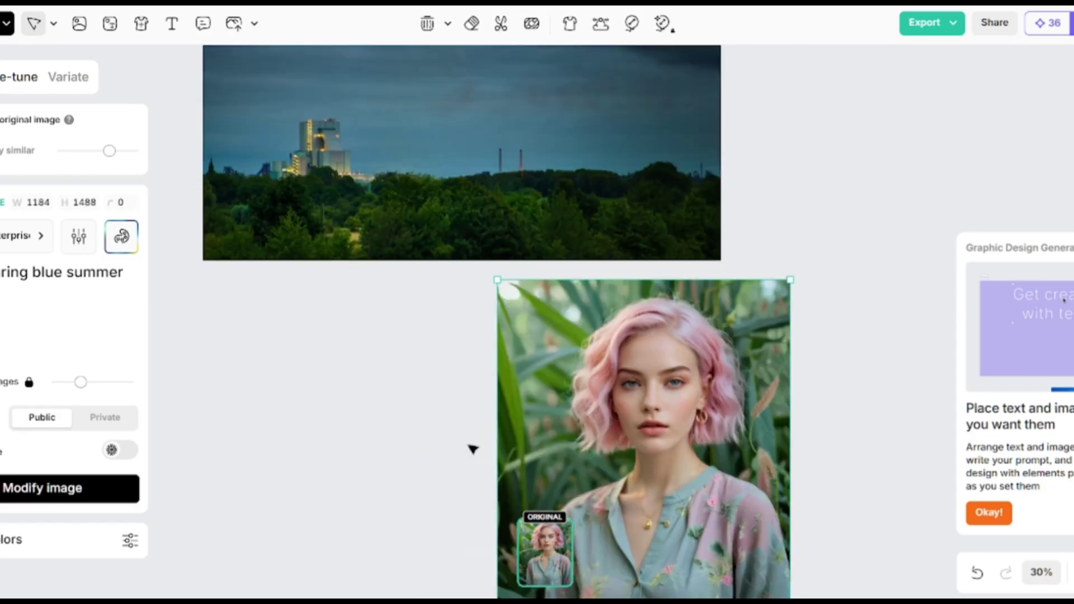
pyautogui.click(531, 24)
pyautogui.click(120, 237)
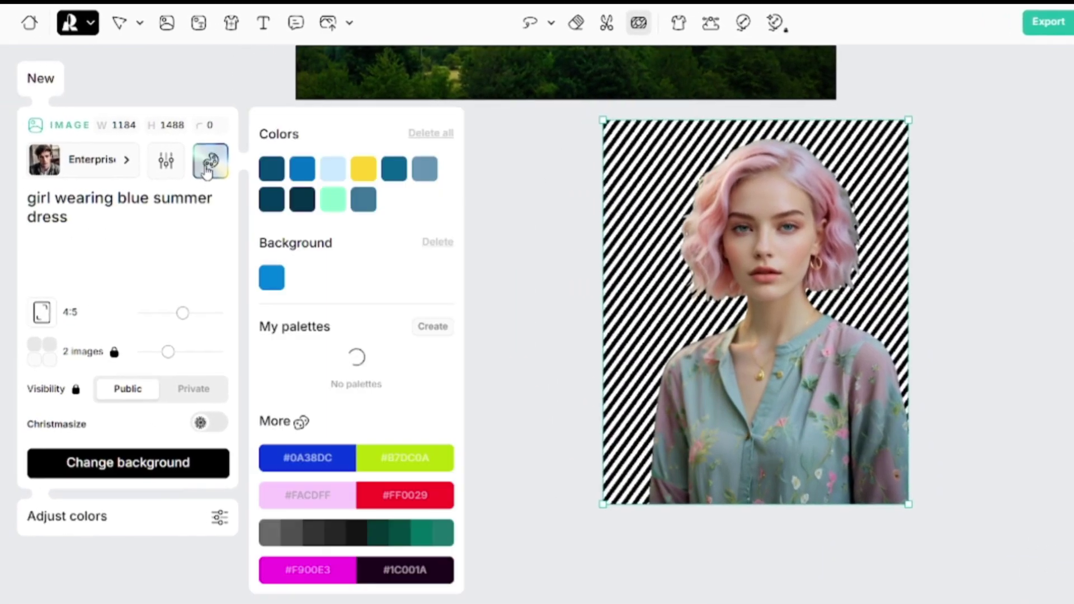
pyautogui.click(430, 134)
# Generate new portrait backgrounds with the prompt "eastern-european city" and show the second variant.
pyautogui.click(172, 280)
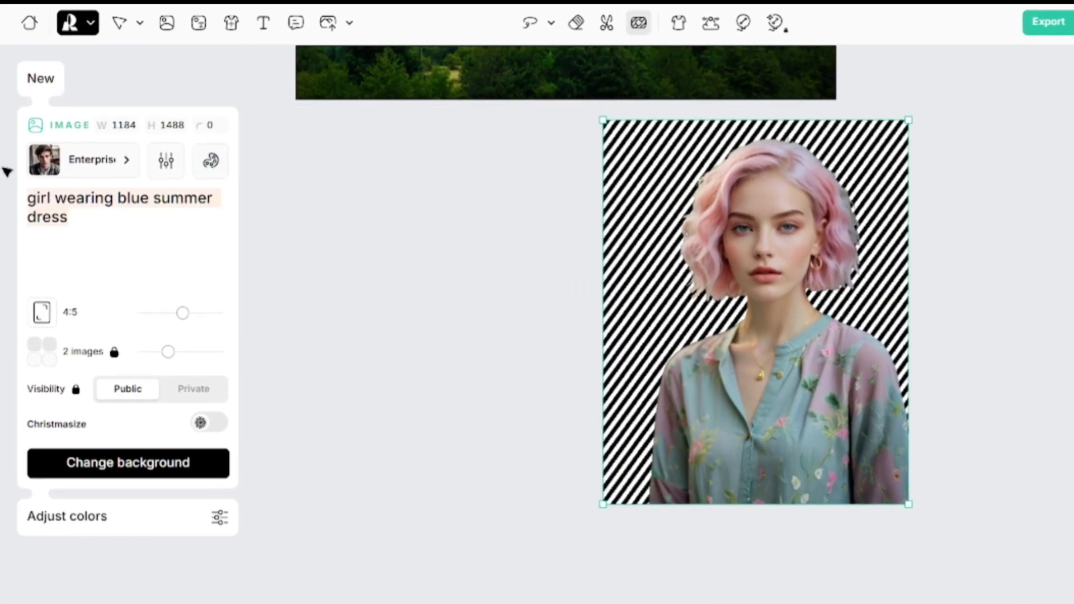
pyautogui.write('eastern-european city')
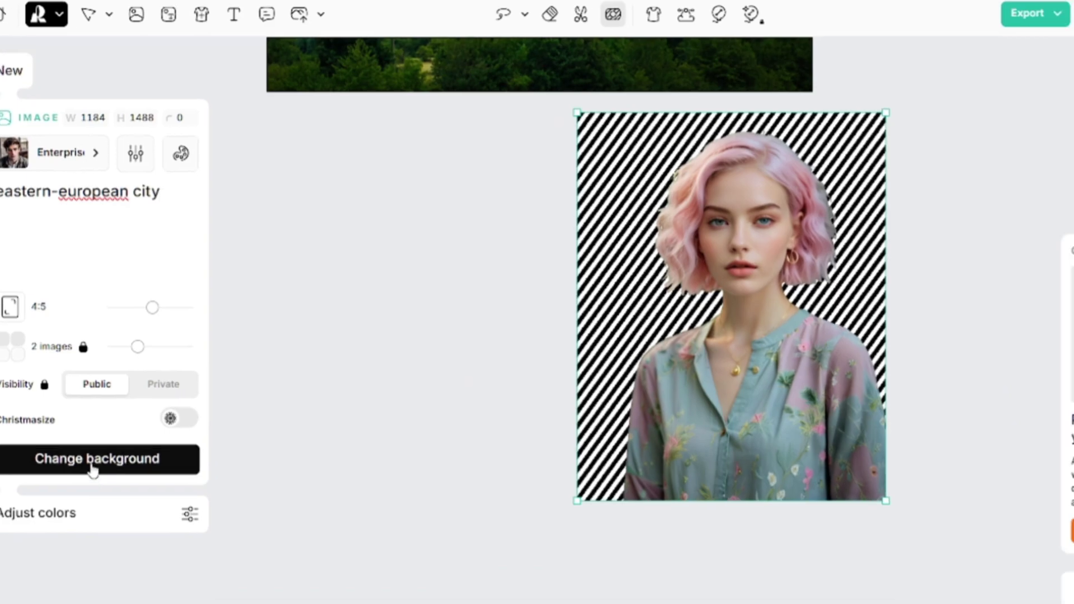
pyautogui.click(121, 470)
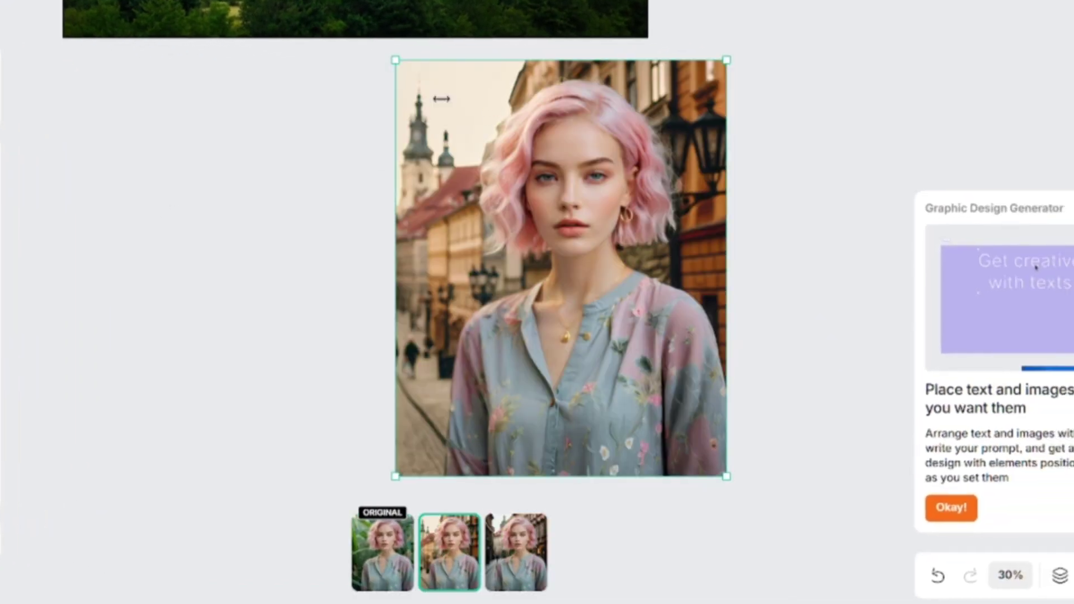
pyautogui.click(515, 581)
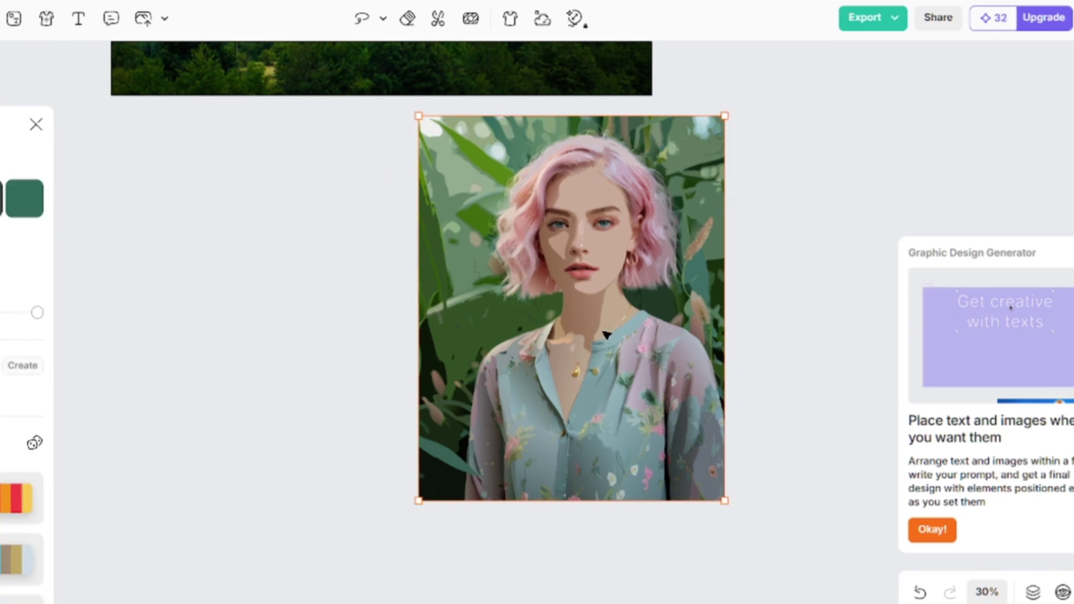
# Undo the portrait's vectorization, apply Clarity upscale to the original image and open the enlarged image's context menu.
pyautogui.click(917, 563)
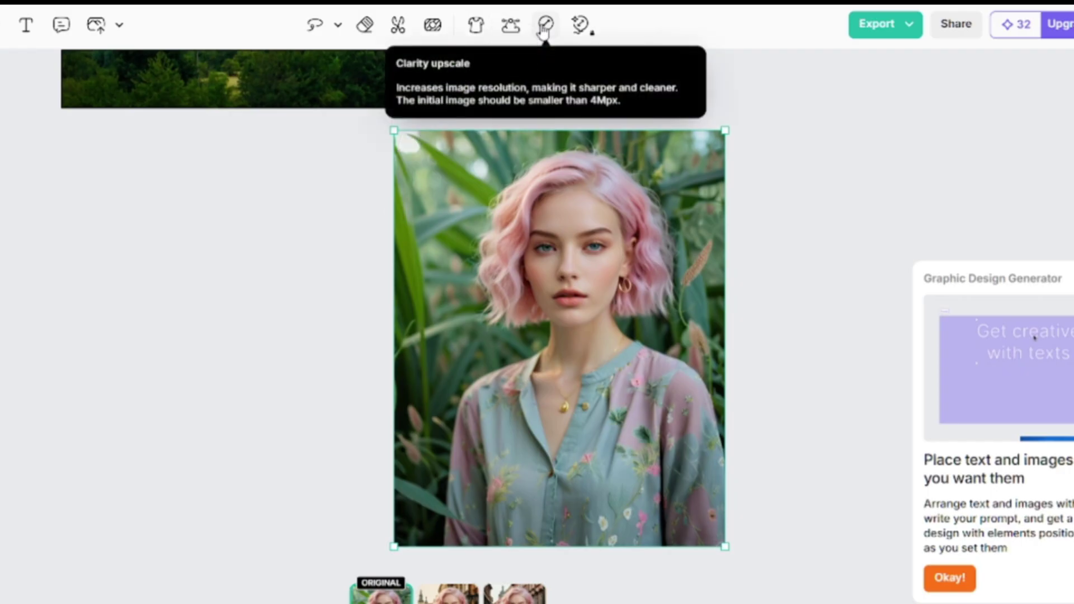
pyautogui.click(544, 26)
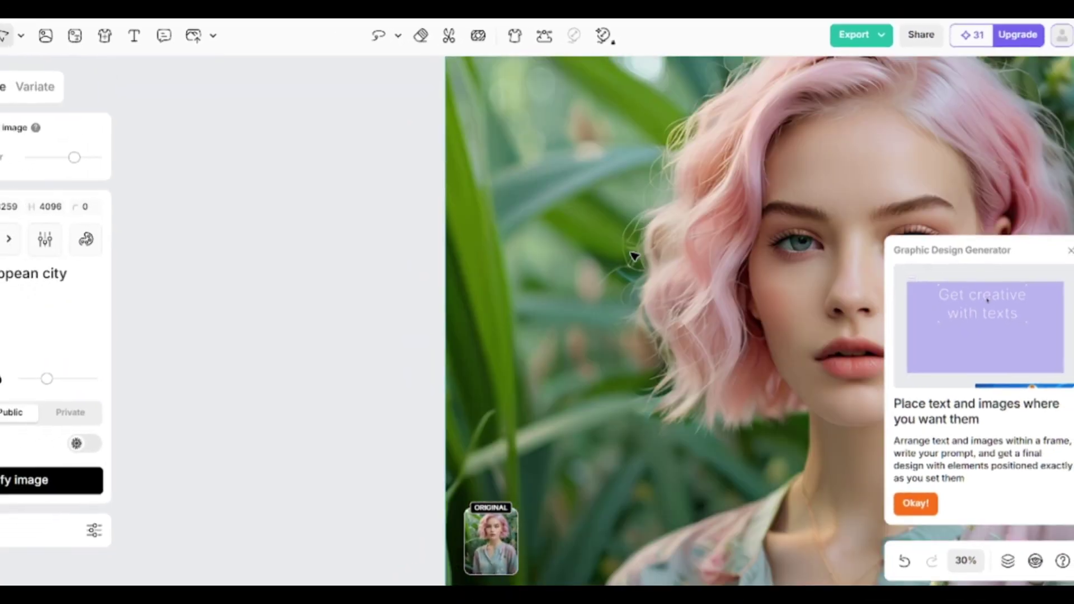
pyautogui.scroll(-5, 506, 347)
pyautogui.rightClick(590, 292)
pyautogui.moveTo(635, 492)
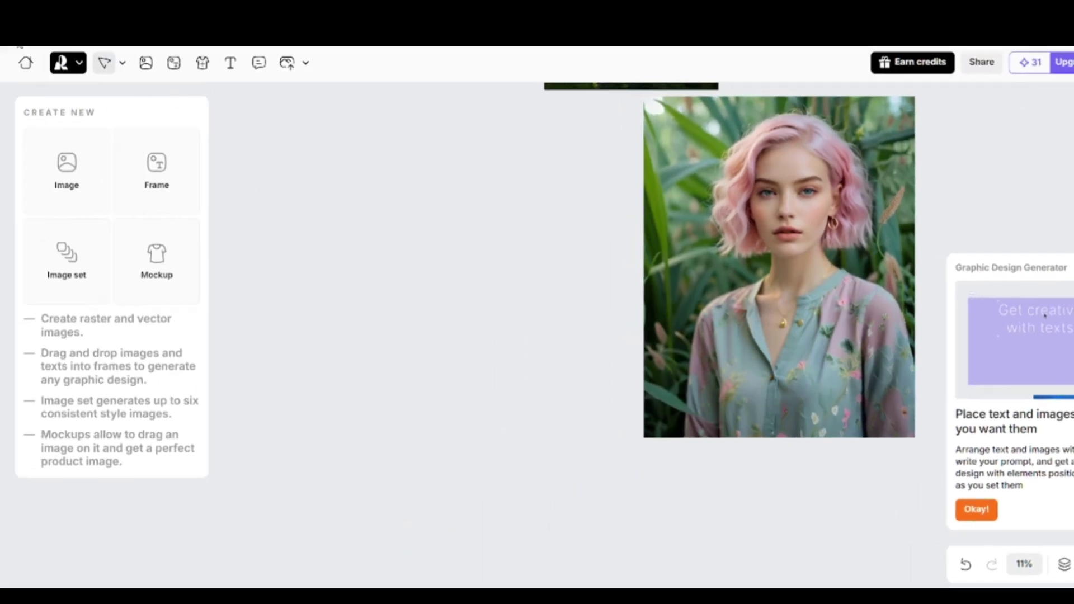
# Open the History of generated images.
pyautogui.click(77, 65)
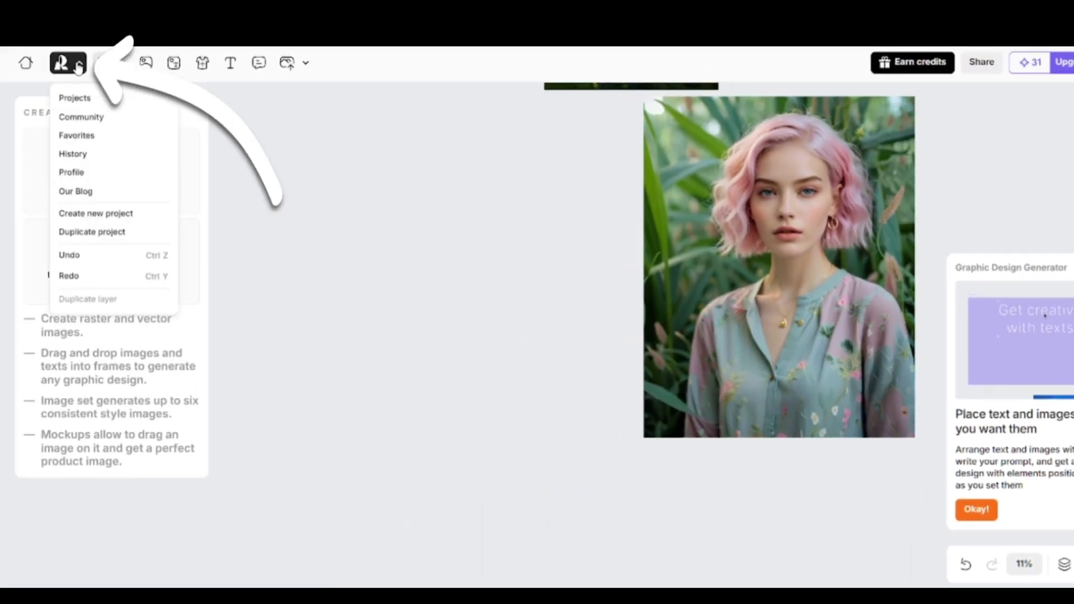
pyautogui.click(77, 155)
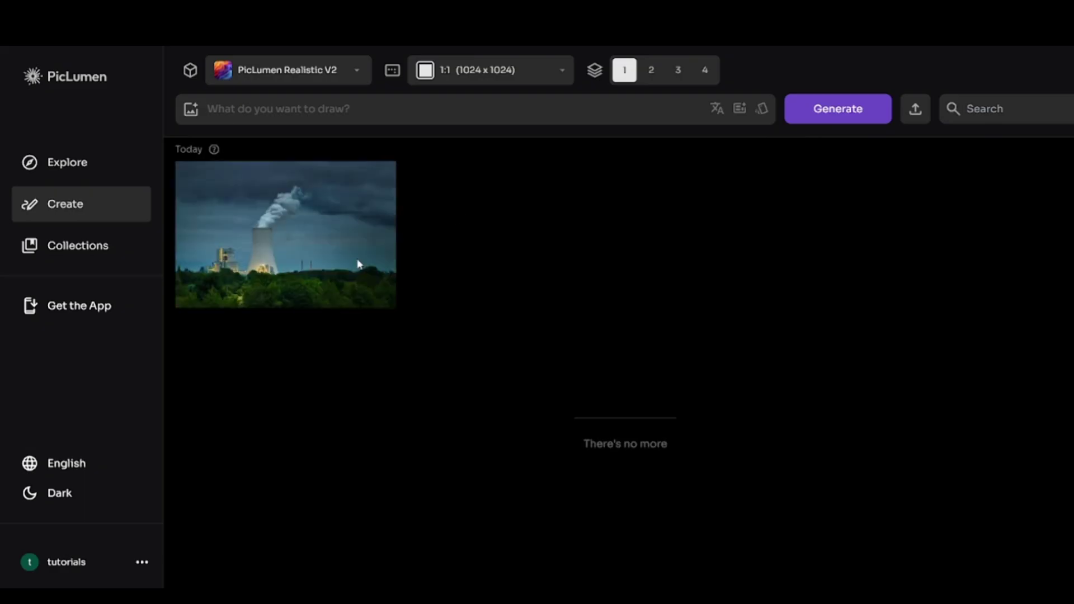
# In PicLumen, open the uploaded power plant photo and submit a Vary with the Subtle degree.
pyautogui.click(357, 264)
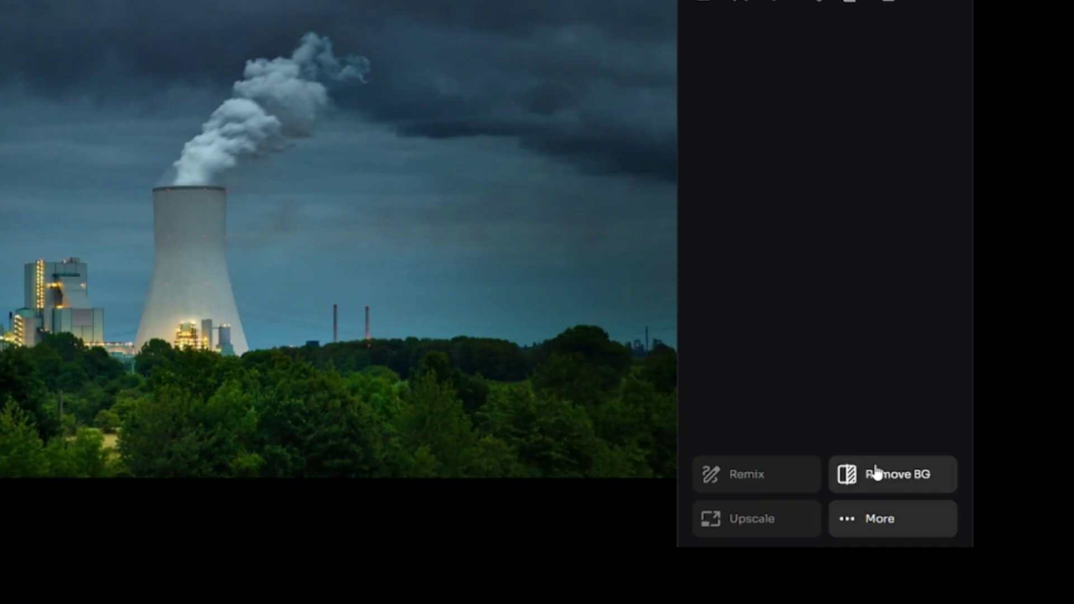
pyautogui.click(861, 534)
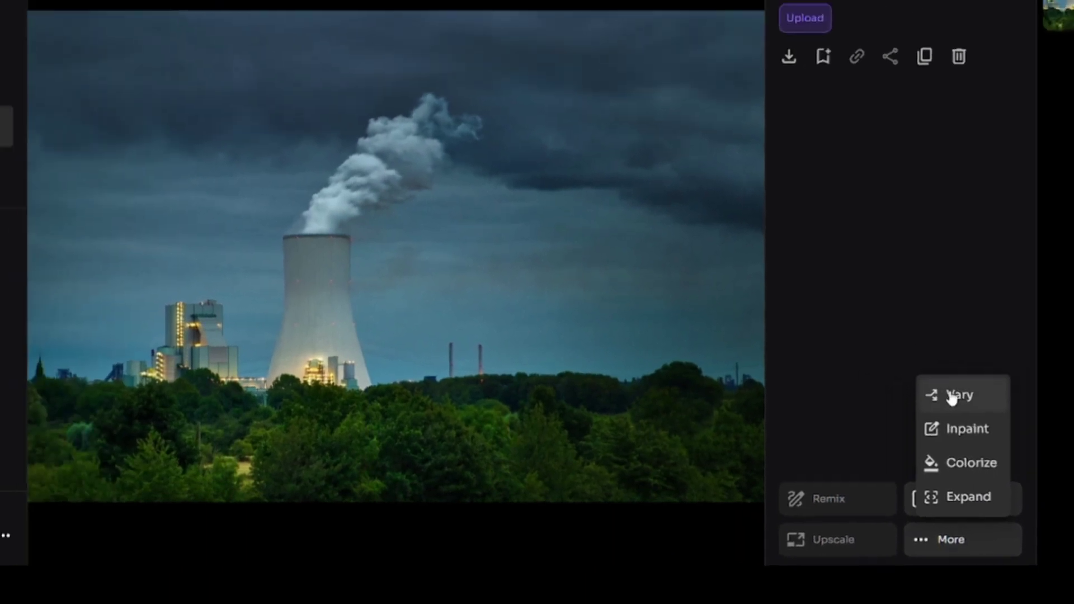
pyautogui.click(887, 361)
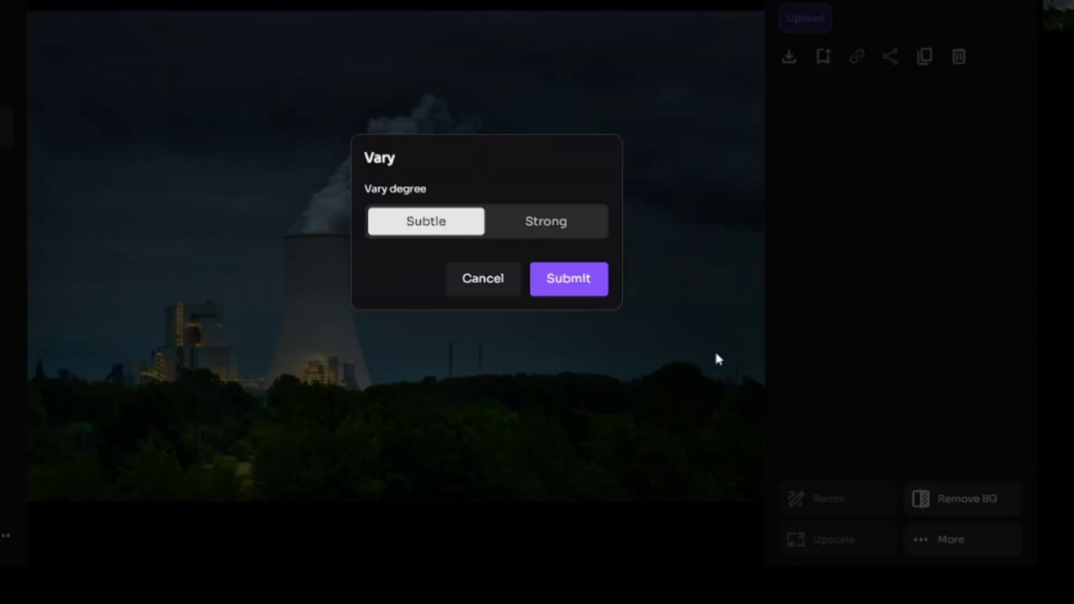
pyautogui.click(570, 270)
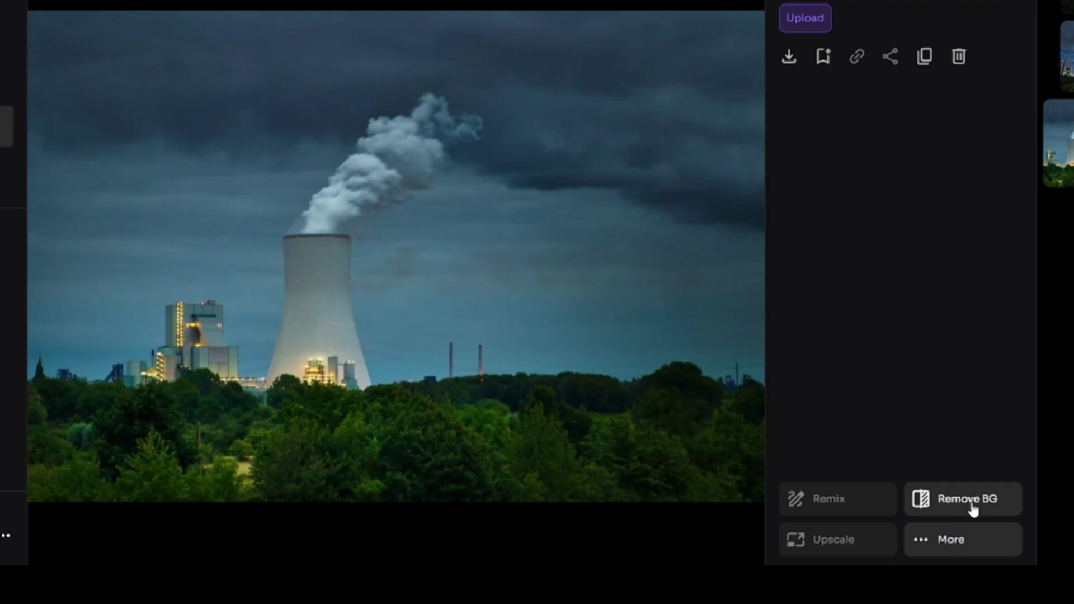
# Inpaint the whole strip of trees in the original power plant photo with an autumn prompt, using an 80px brush.
pyautogui.click(954, 540)
pyautogui.click(967, 429)
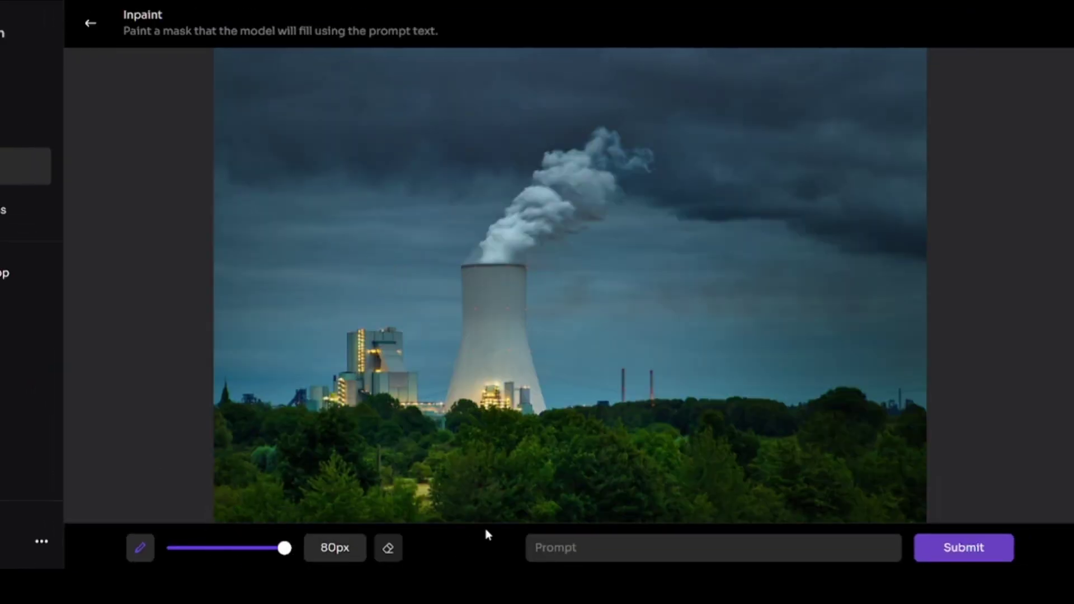
pyautogui.moveTo(239, 400)
pyautogui.mouseDown()
pyautogui.moveTo(604, 425)
pyautogui.moveTo(889, 414)
pyautogui.mouseUp()
pyautogui.write('autu')
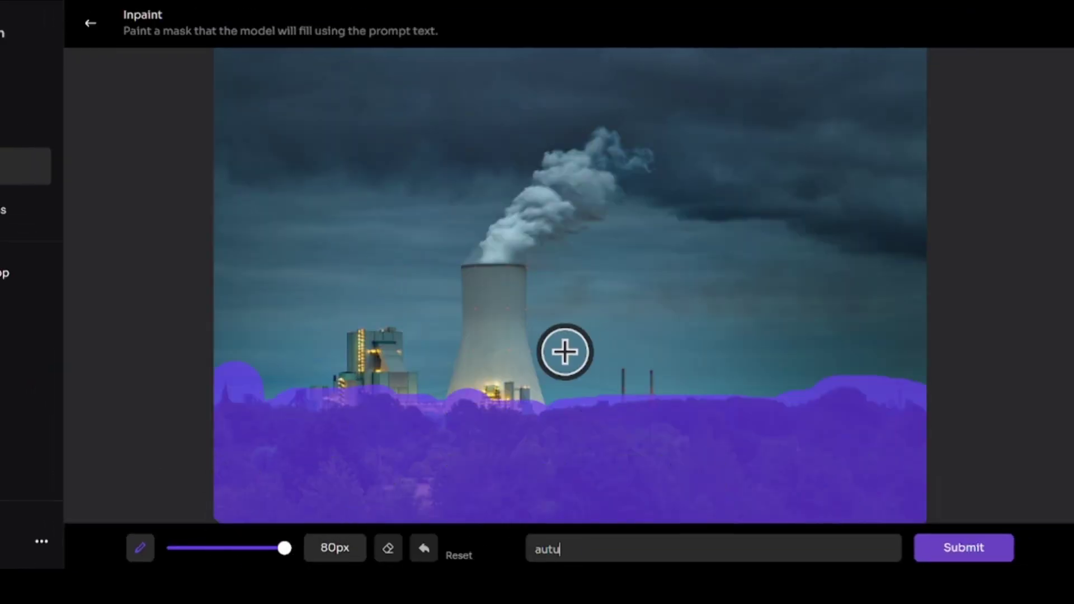
pyautogui.click(963, 548)
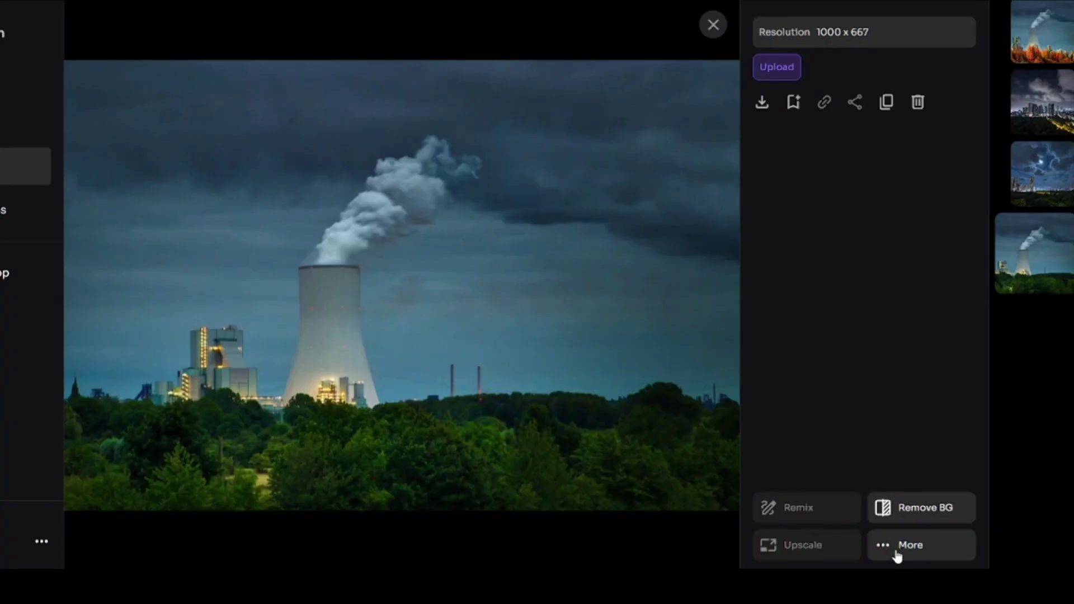
# Inpaint flying black birds into a small patch of sky beside the smoke plume, using a 40px brush.
pyautogui.click(897, 554)
pyautogui.click(905, 447)
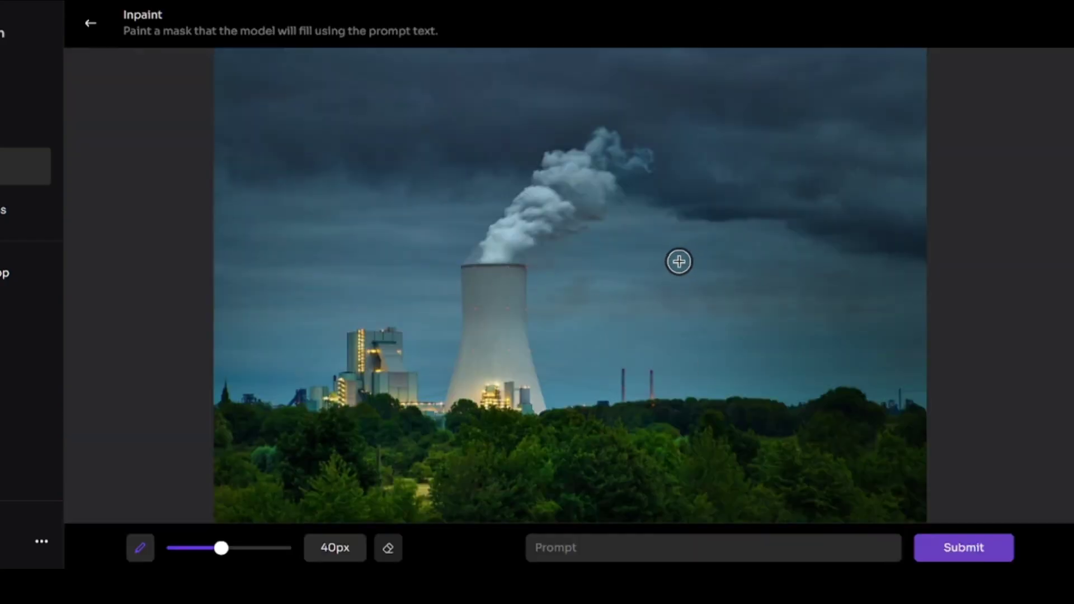
pyautogui.moveTo(680, 261); pyautogui.dragTo(714, 262)
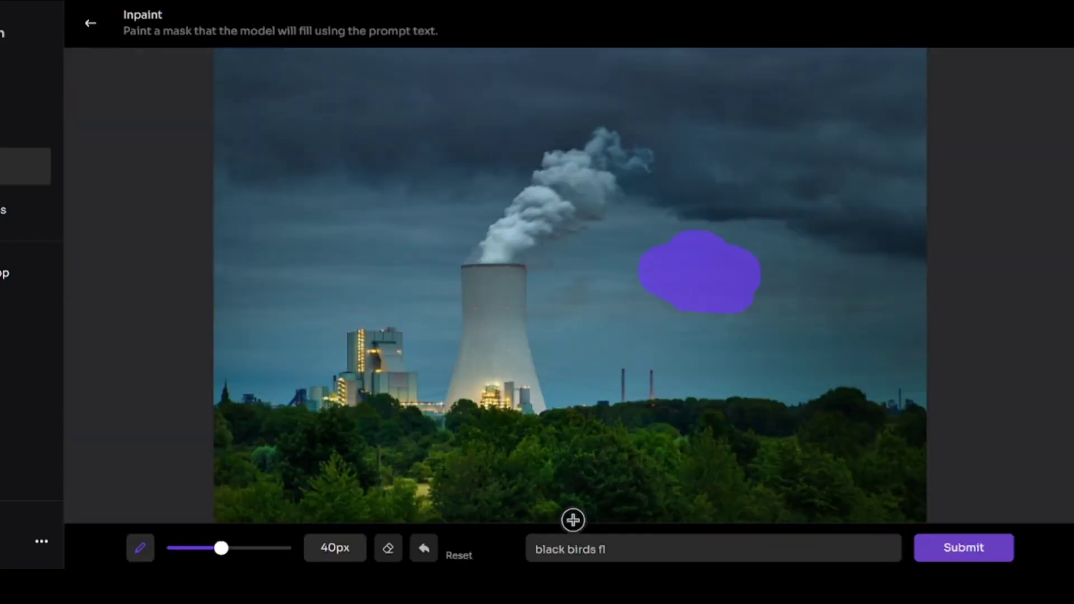
pyautogui.click(947, 551)
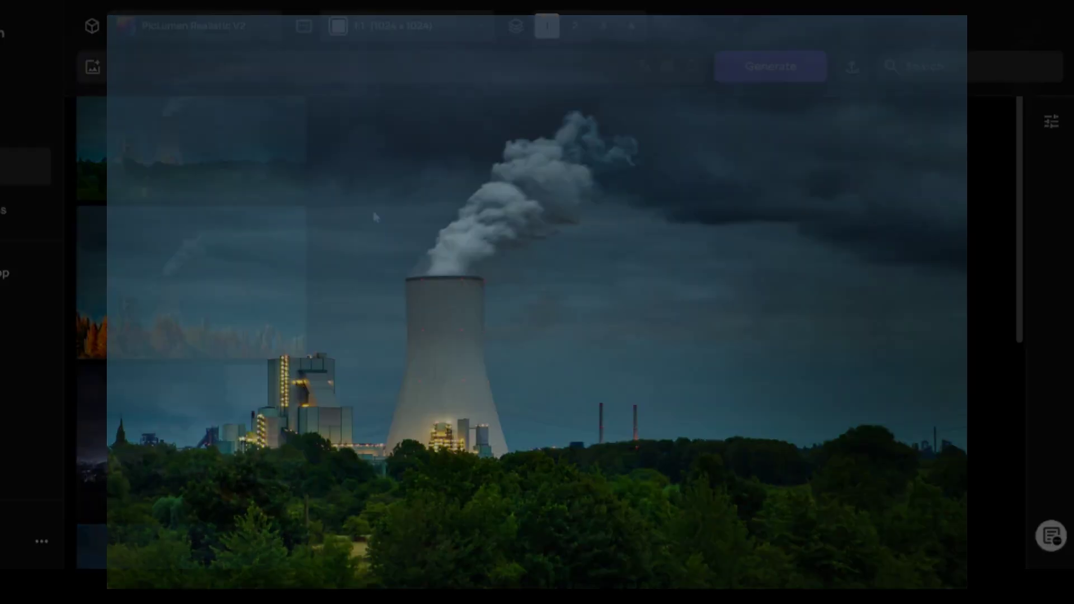
# Colorize the original power plant photo in two versions, with the prompts "soft autumn colors" and "vibrant".
pyautogui.click(885, 554)
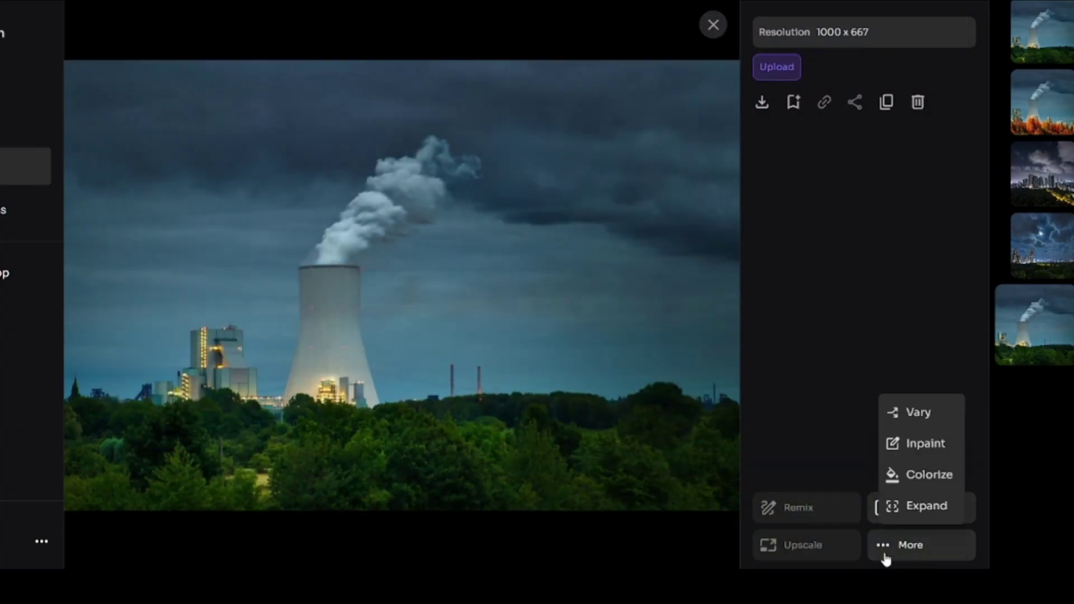
pyautogui.click(918, 479)
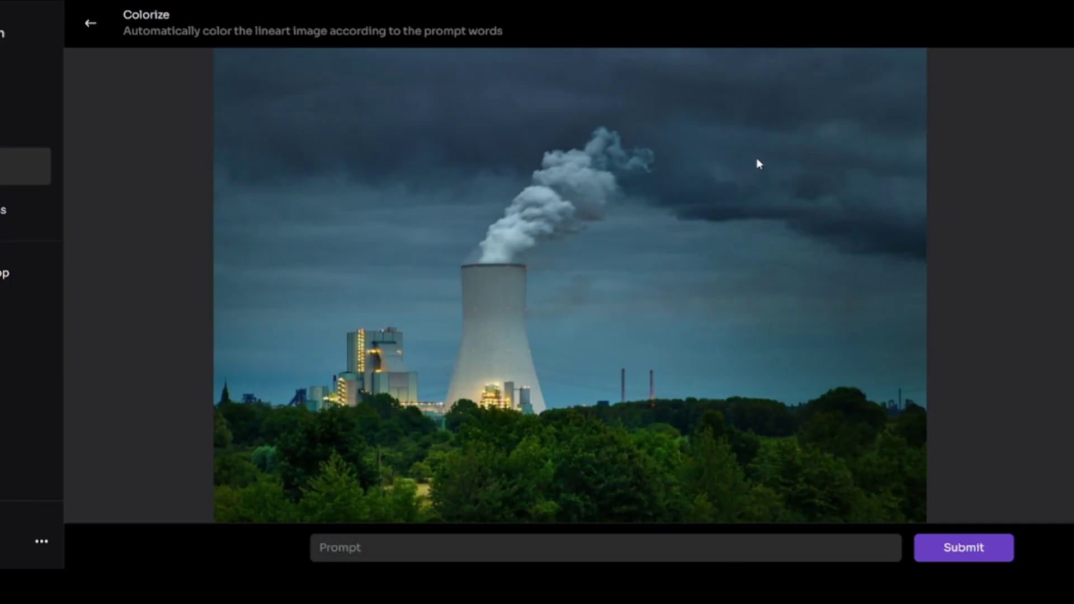
pyautogui.write('soft autumn colors')
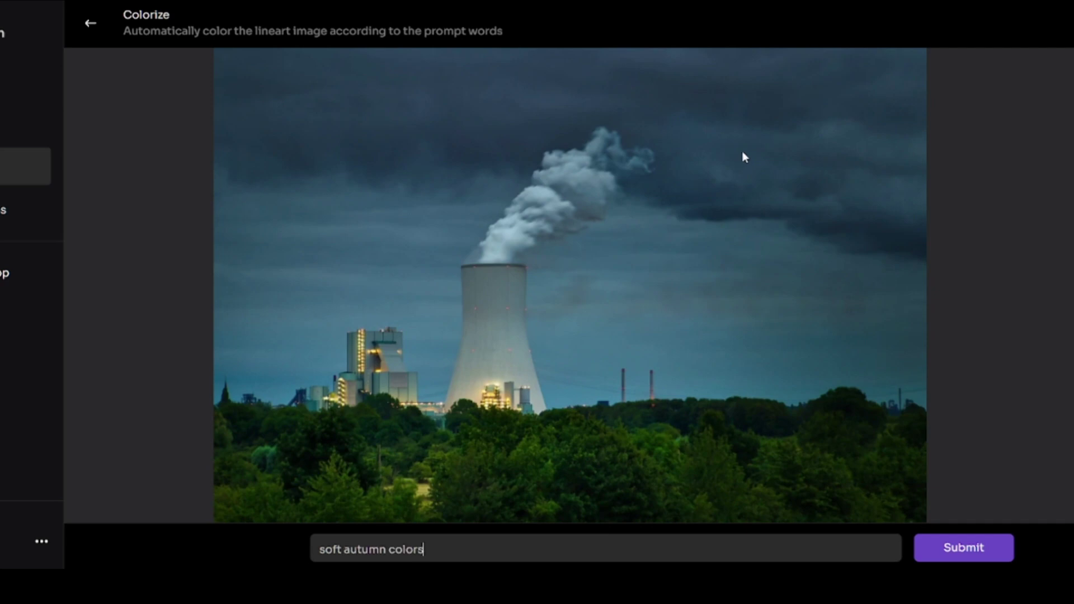
pyautogui.click(952, 549)
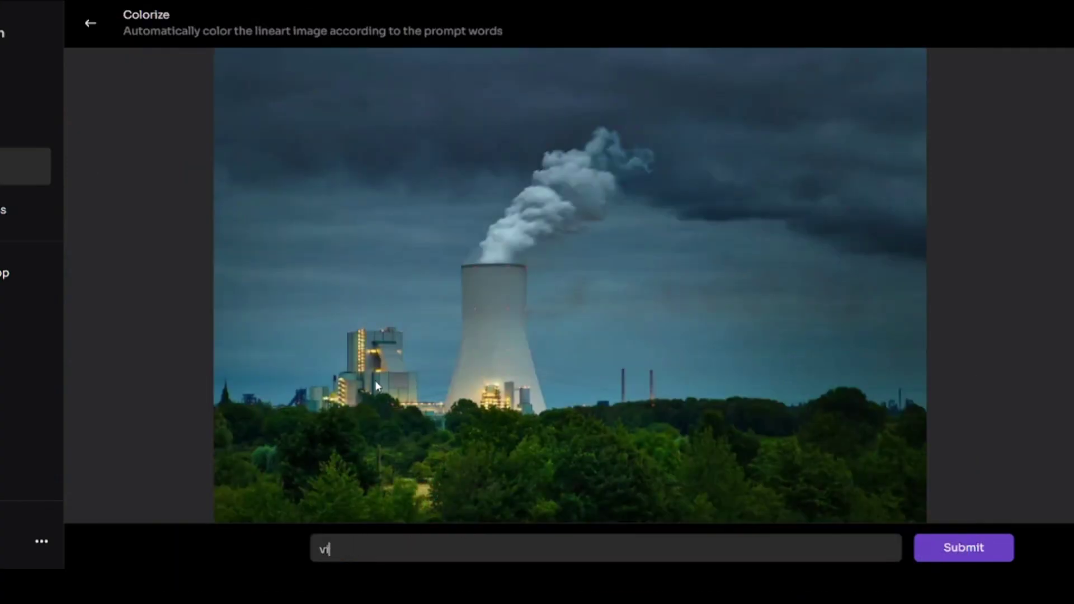
pyautogui.write('vibrant')
pyautogui.click(929, 554)
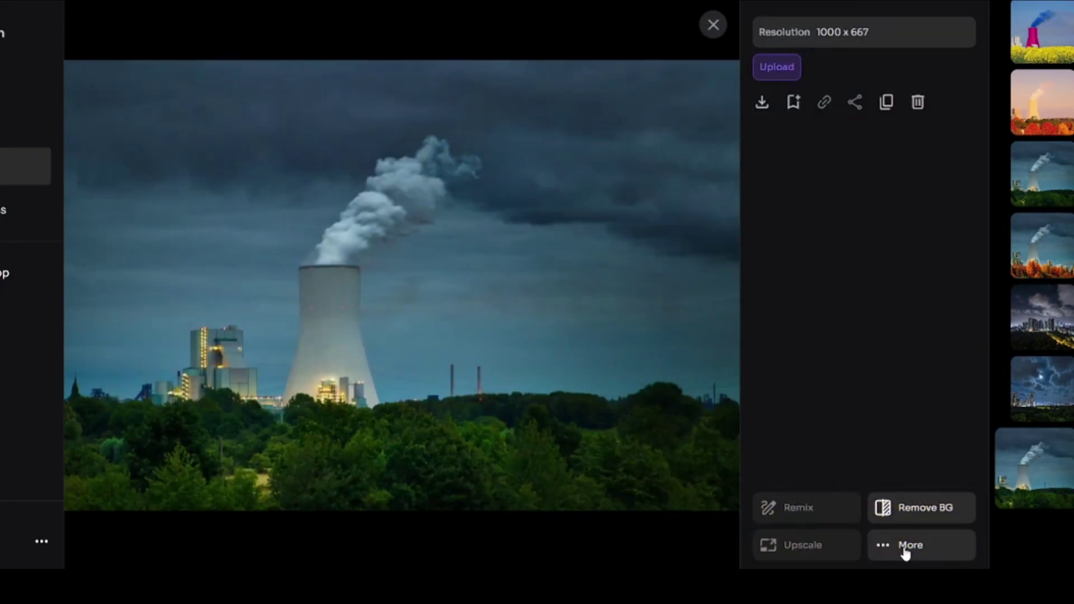
# Expand the original power plant photo by 2x to 1414 x 943 px without a prompt.
pyautogui.click(908, 544)
pyautogui.click(922, 507)
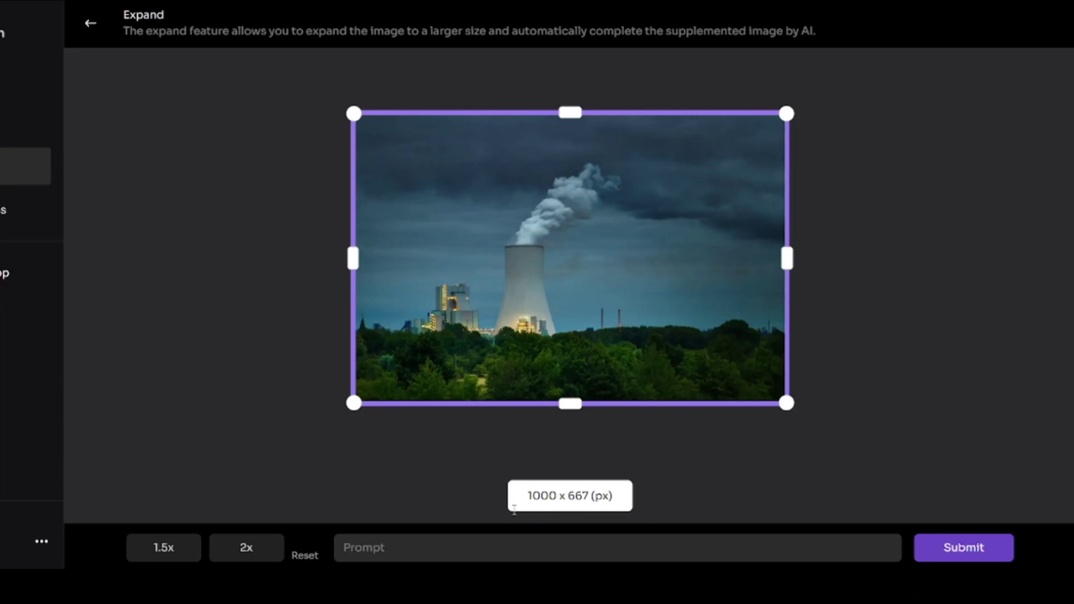
pyautogui.click(247, 551)
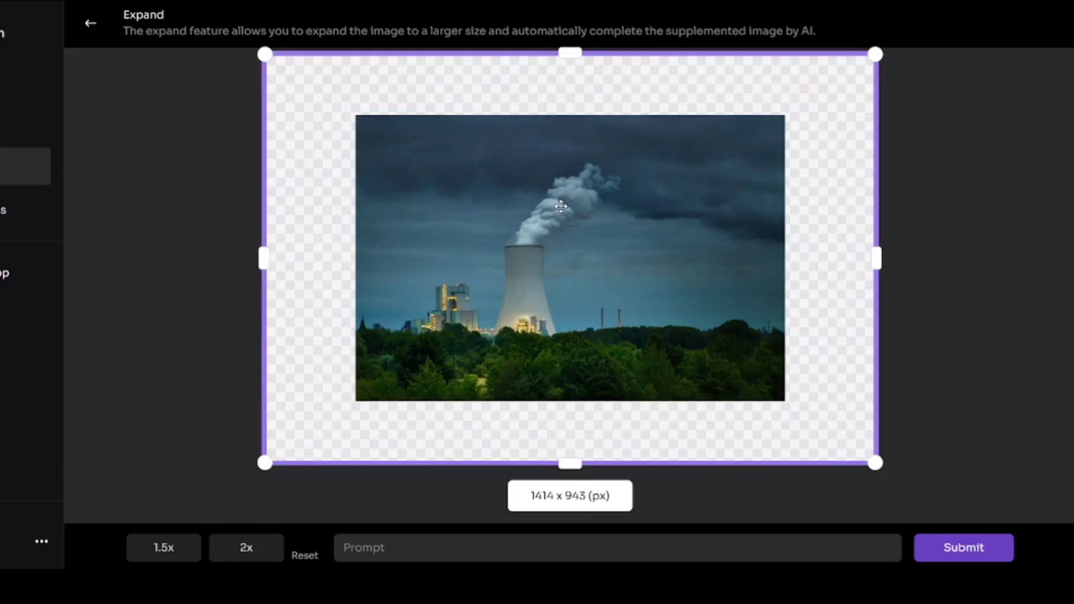
pyautogui.click(968, 551)
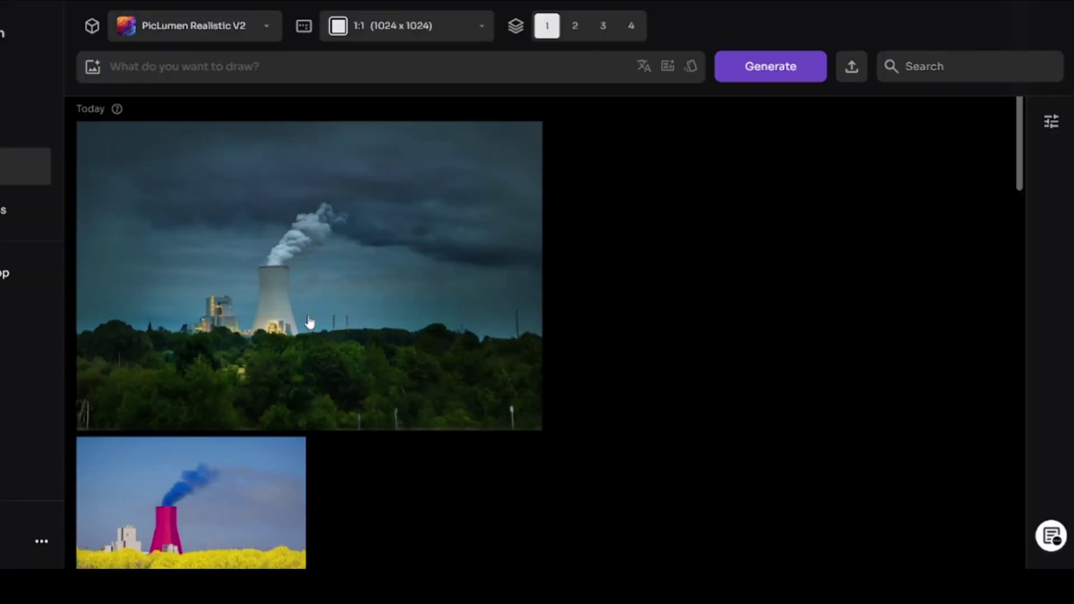
# Open the expanded power plant image and expand it by 2x once more.
pyautogui.click(325, 224)
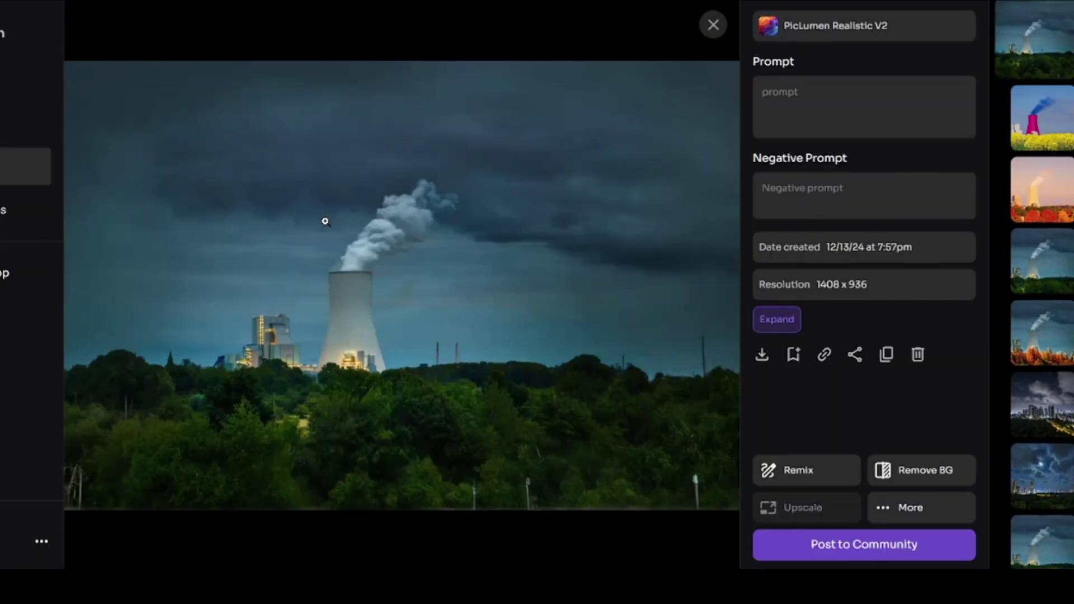
pyautogui.click(887, 510)
pyautogui.click(898, 468)
pyautogui.click(245, 554)
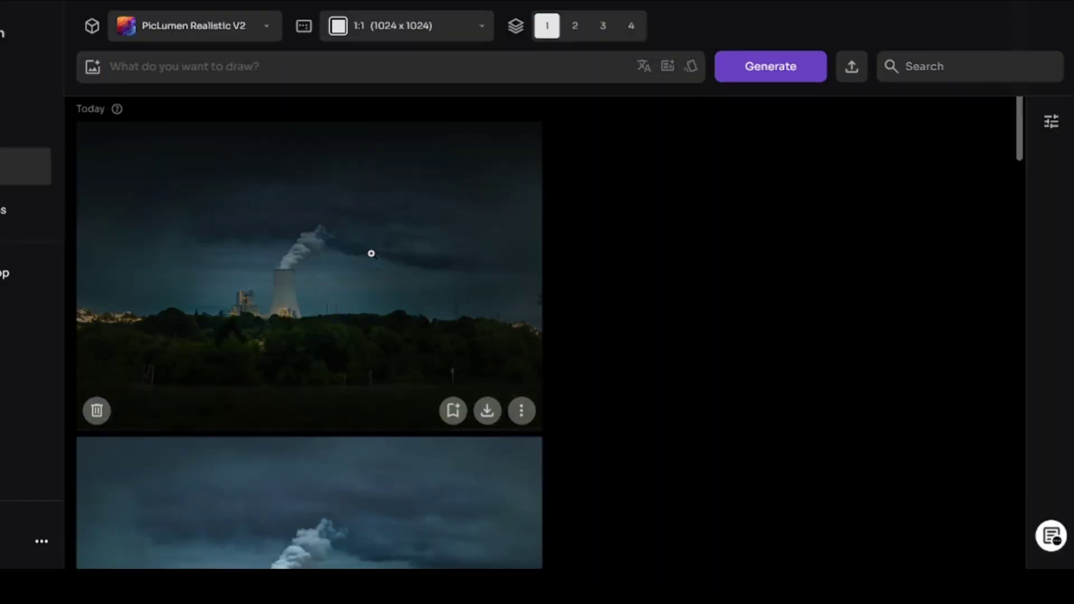
# Open the twice-expanded image, check which additional editing tools it offers and close it.
pyautogui.click(371, 253)
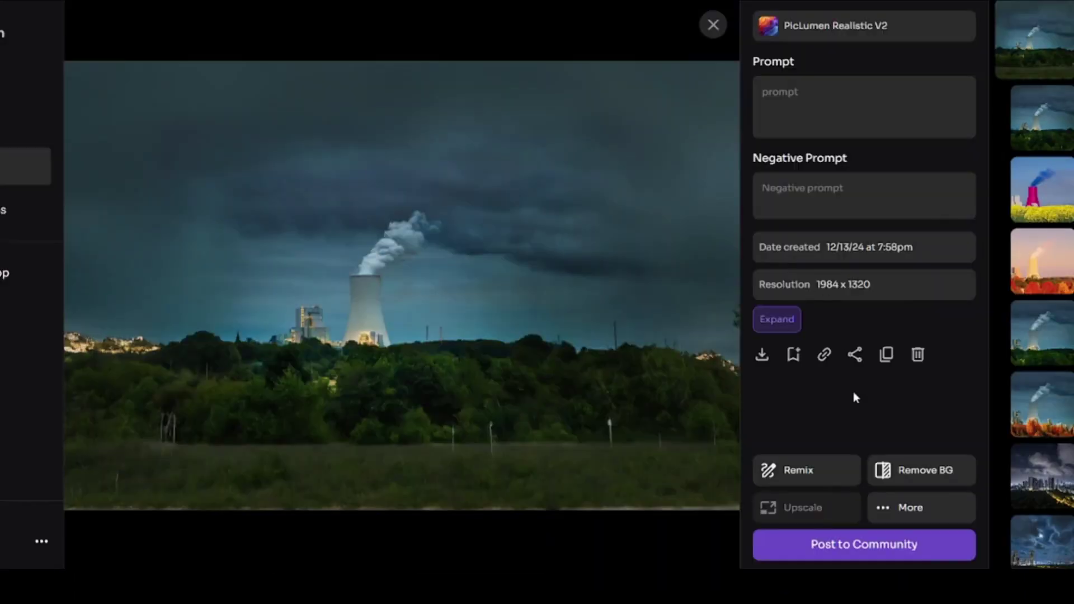
pyautogui.click(888, 508)
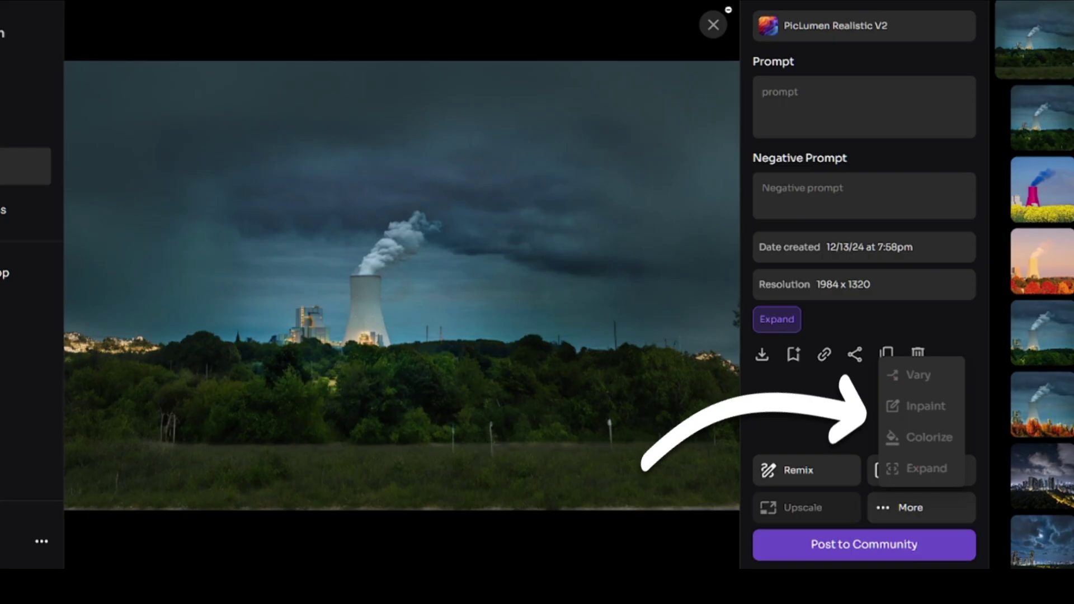
pyautogui.click(713, 25)
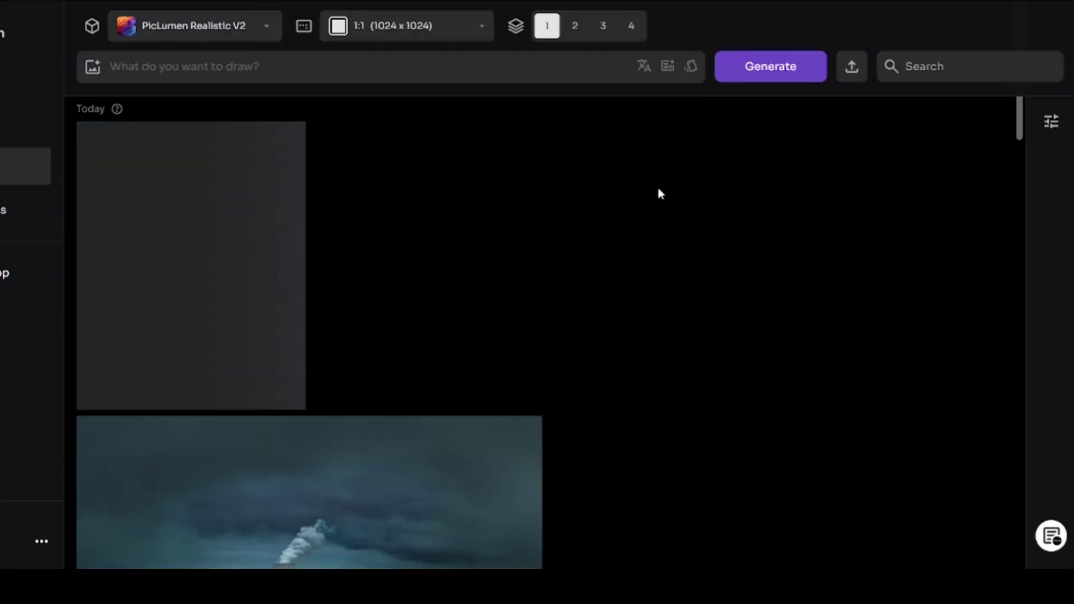
# Remove the background from the uploaded portrait of the pink-haired woman.
pyautogui.moveTo(177, 313)
pyautogui.click(286, 389)
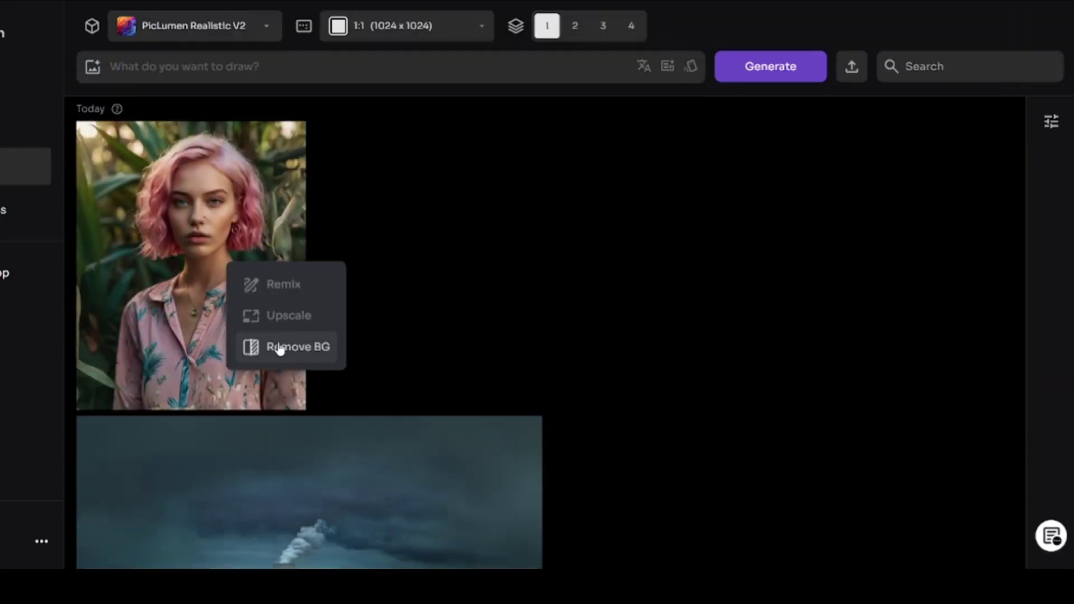
pyautogui.click(280, 348)
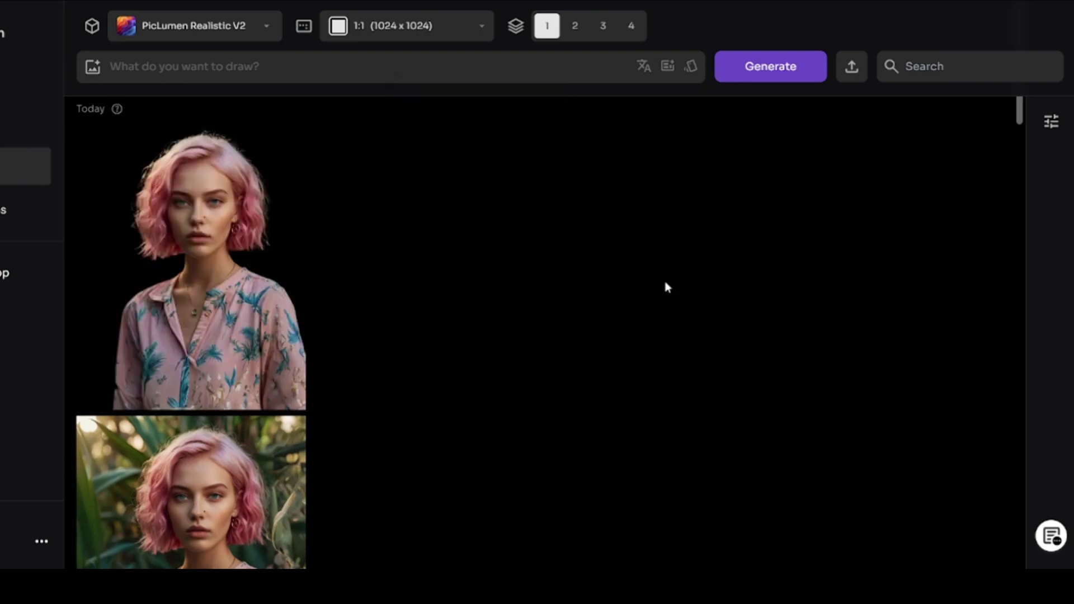
# Expand the original portrait from the 2x preset, narrowing the frame to 1423 x 2104 px flush with the image's left edge and shifting it vertically.
pyautogui.click(159, 479)
pyautogui.click(888, 545)
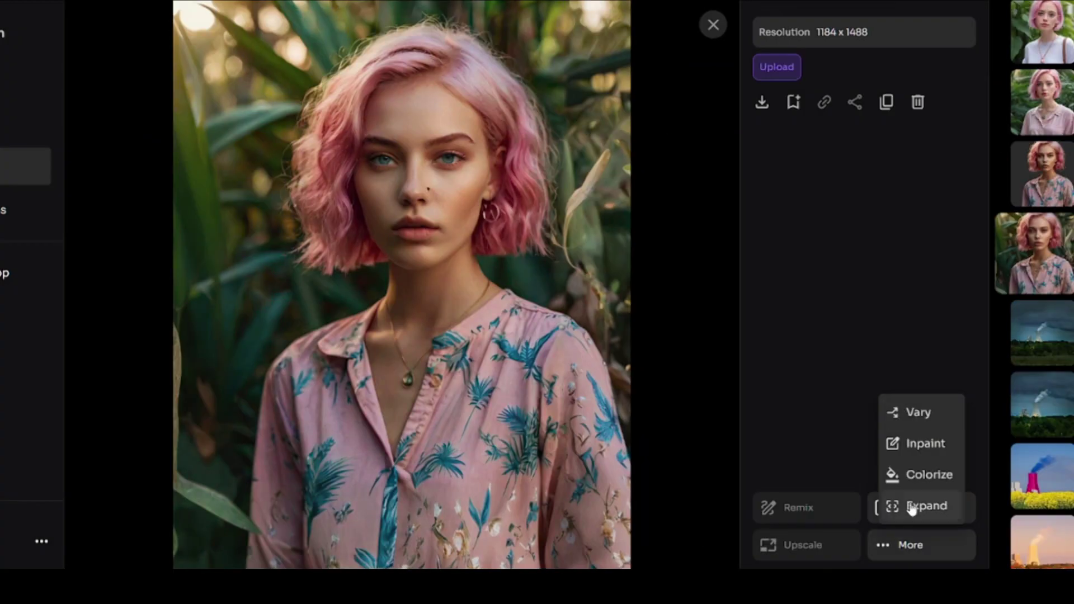
pyautogui.click(911, 507)
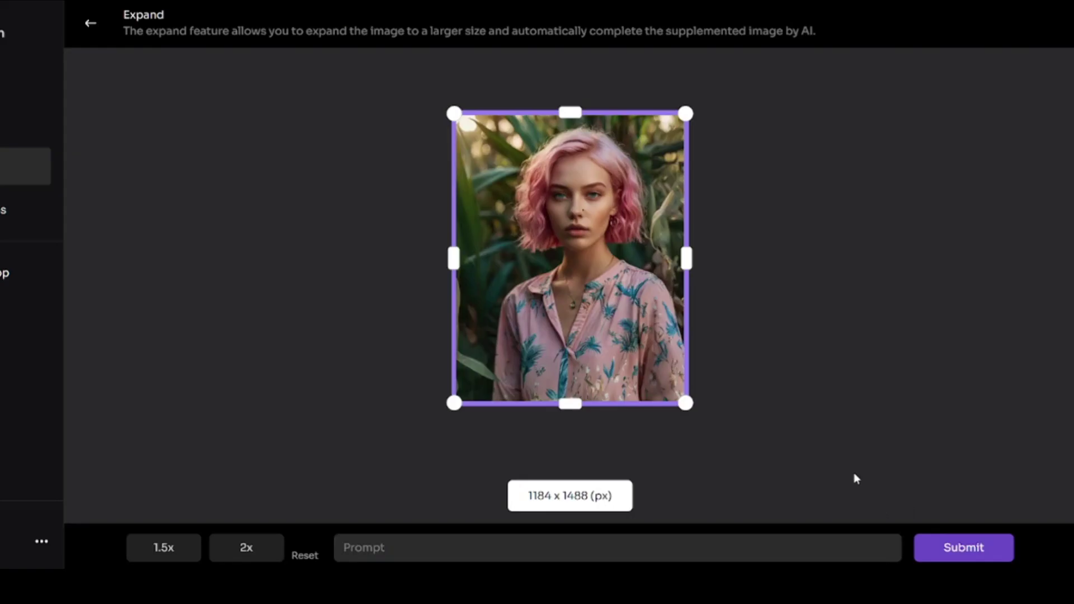
pyautogui.click(245, 556)
pyautogui.moveTo(406, 255); pyautogui.dragTo(456, 257)
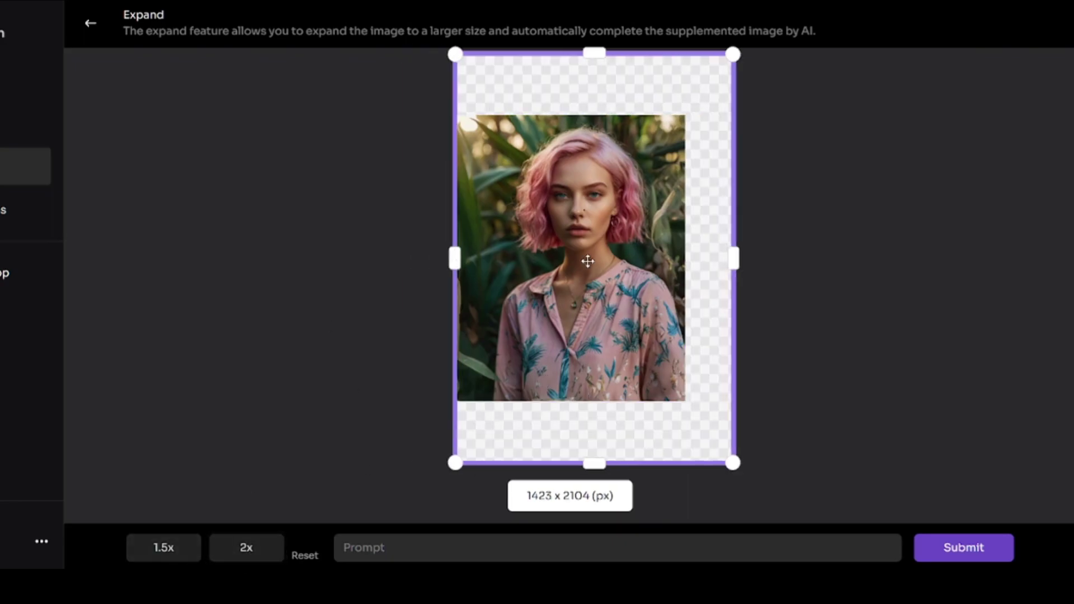
pyautogui.moveTo(552, 260); pyautogui.dragTo(552, 201)
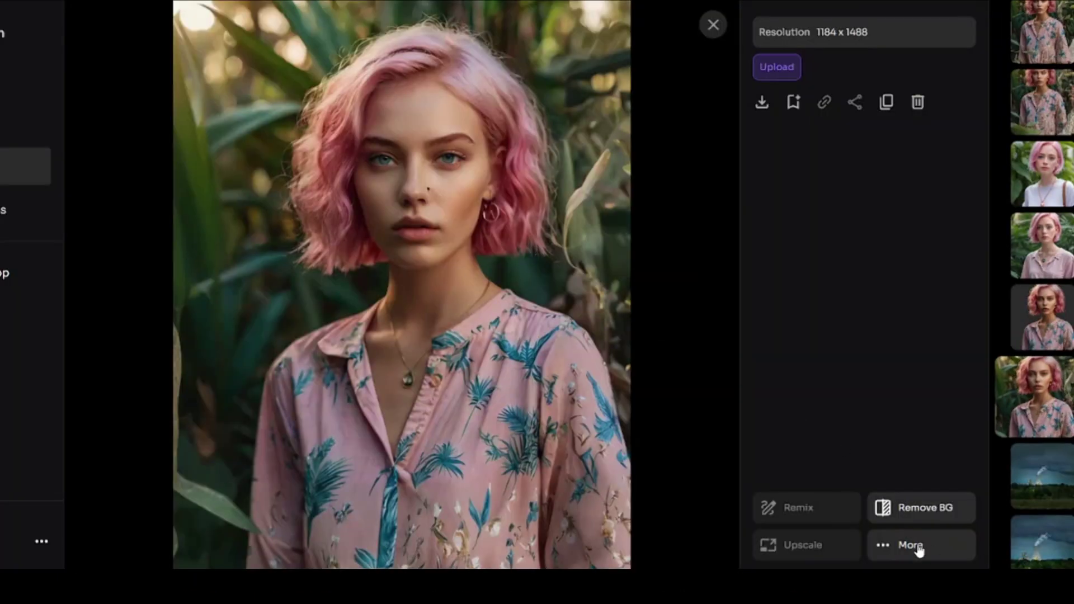
# Colorize the original portrait with the prompt "very soft cold colors".
pyautogui.click(917, 548)
pyautogui.click(911, 476)
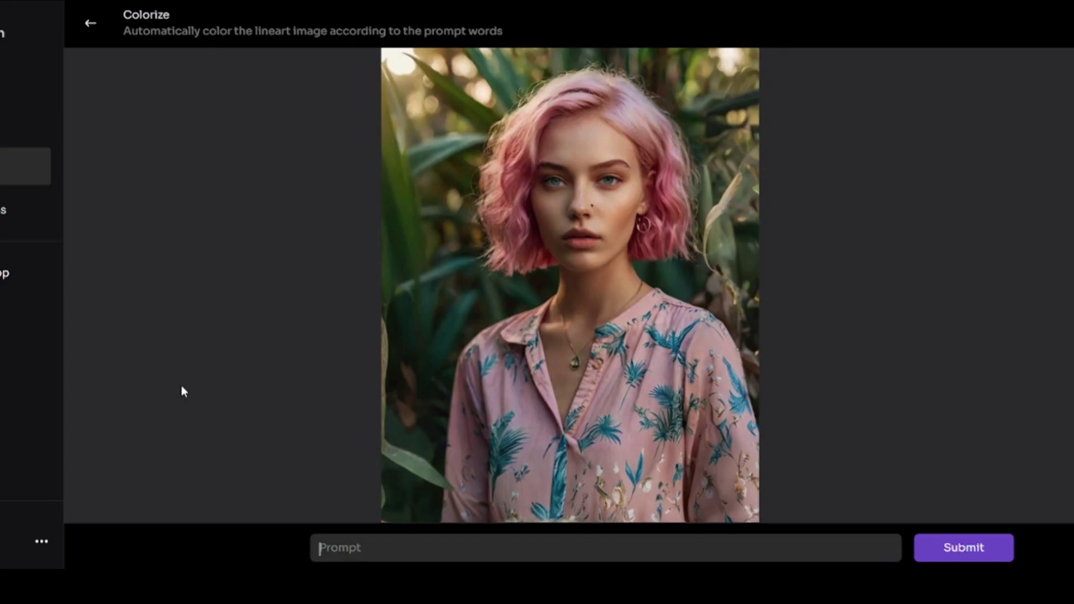
pyautogui.click(941, 548)
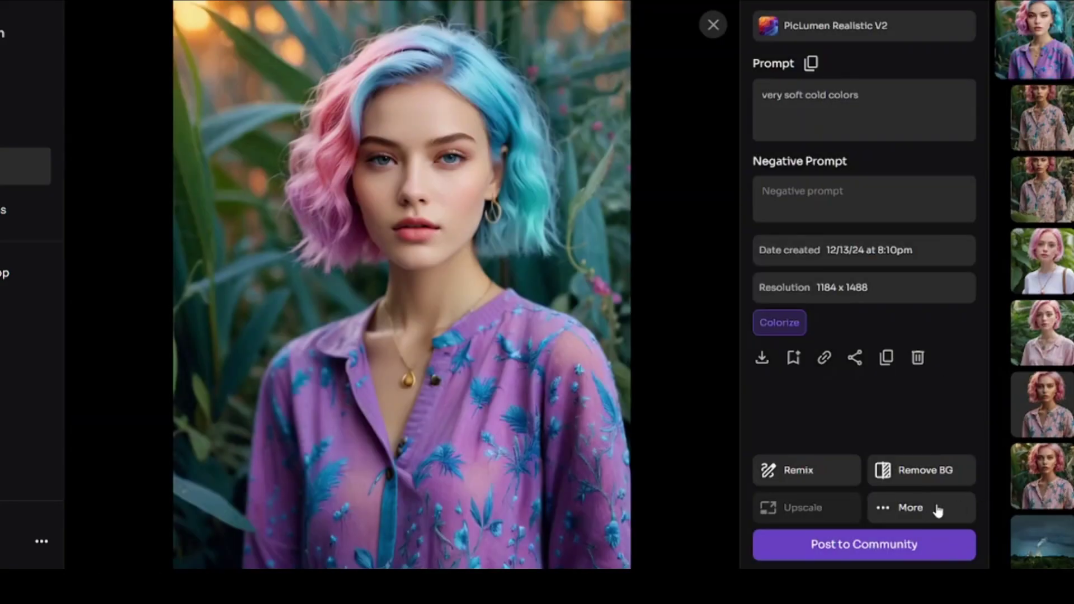
# Inpaint the blouse in the colorized portrait, masking it with an 80 px brush and using the prompt "white summer dress".
pyautogui.click(938, 509)
pyautogui.click(921, 407)
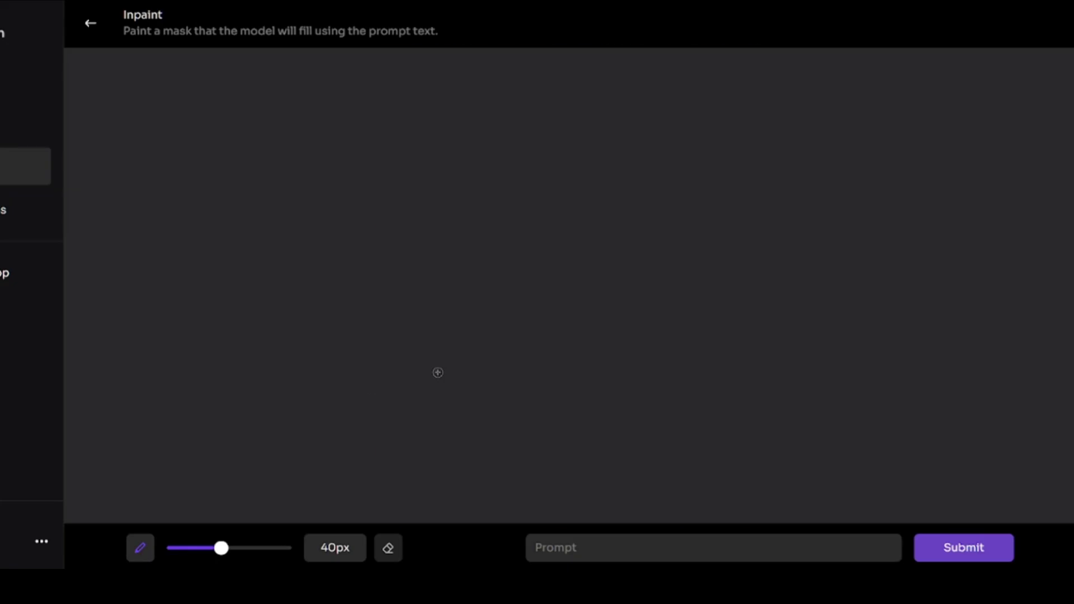
pyautogui.moveTo(458, 531)
pyautogui.mouseDown()
pyautogui.moveTo(698, 472)
pyautogui.moveTo(796, 385)
pyautogui.mouseUp()
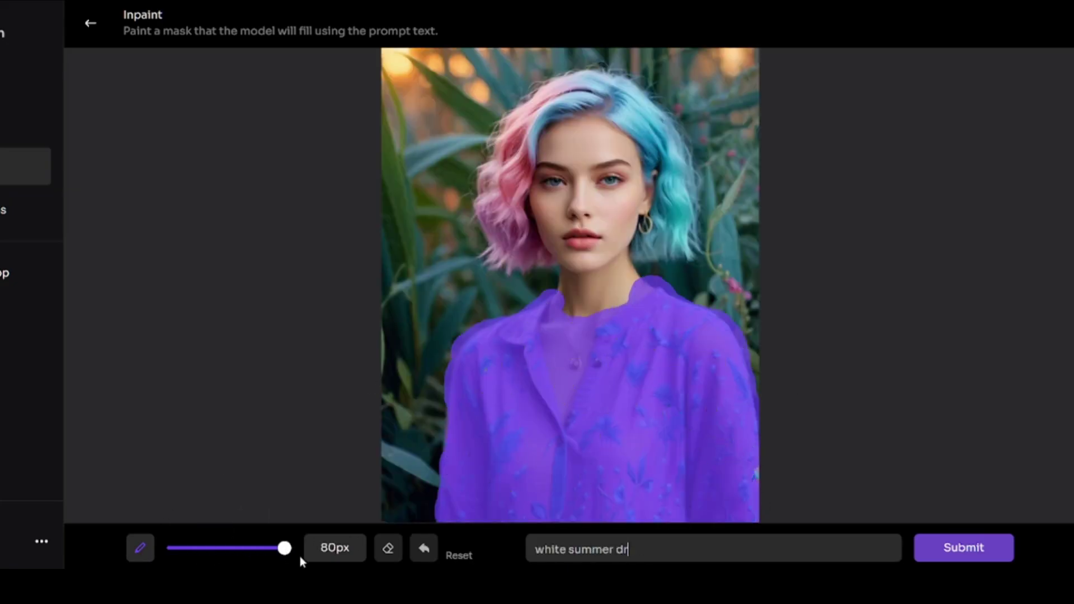
pyautogui.click(961, 549)
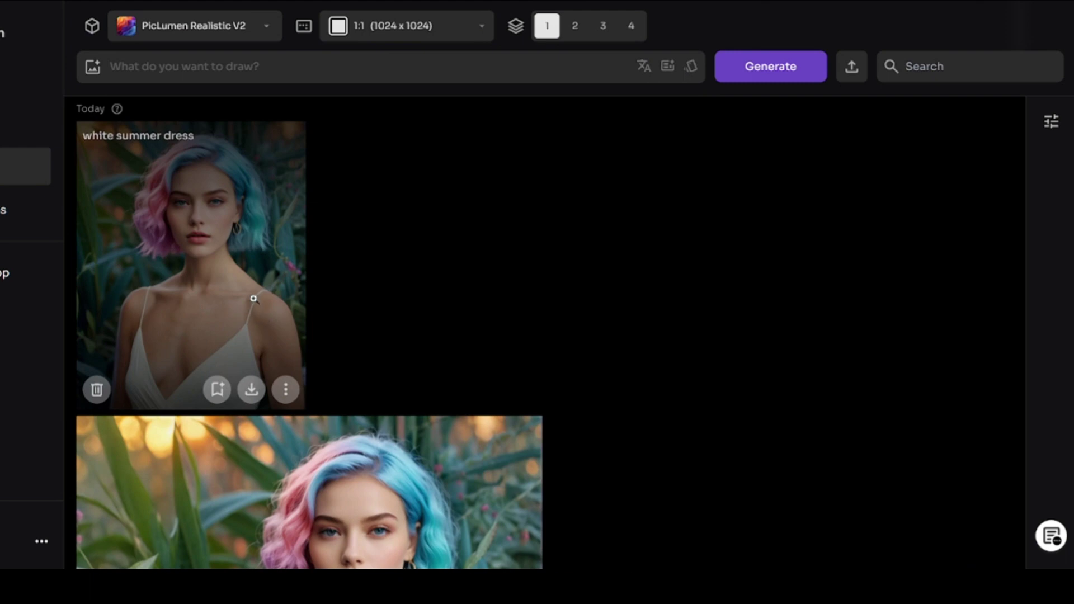
# Expand the white summer dress portrait and open its 1184 x 1488 version for inpainting.
pyautogui.click(254, 298)
pyautogui.click(893, 508)
pyautogui.click(909, 468)
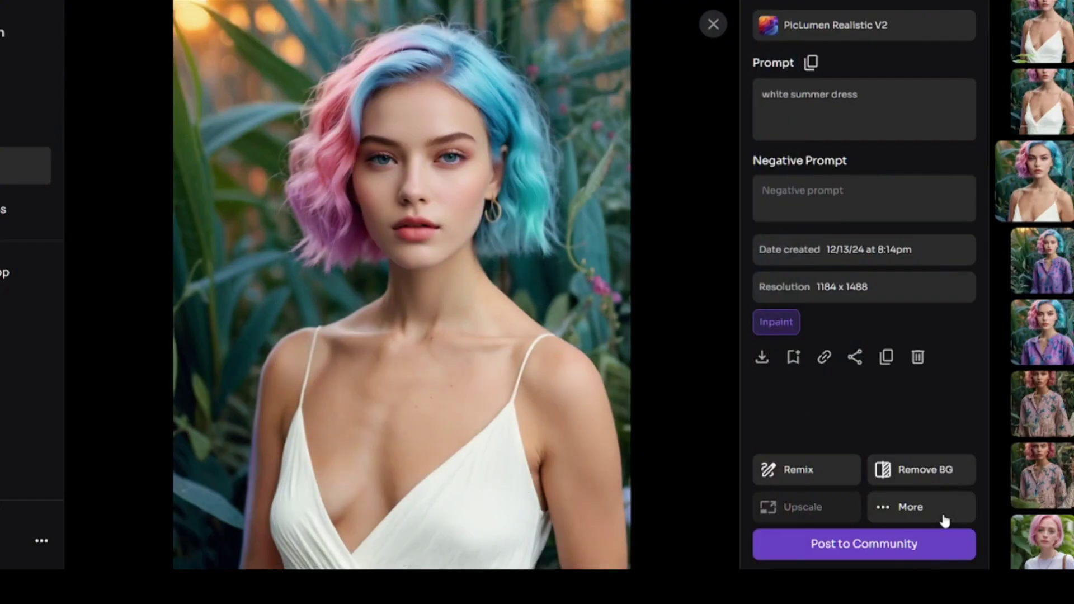
pyautogui.click(944, 519)
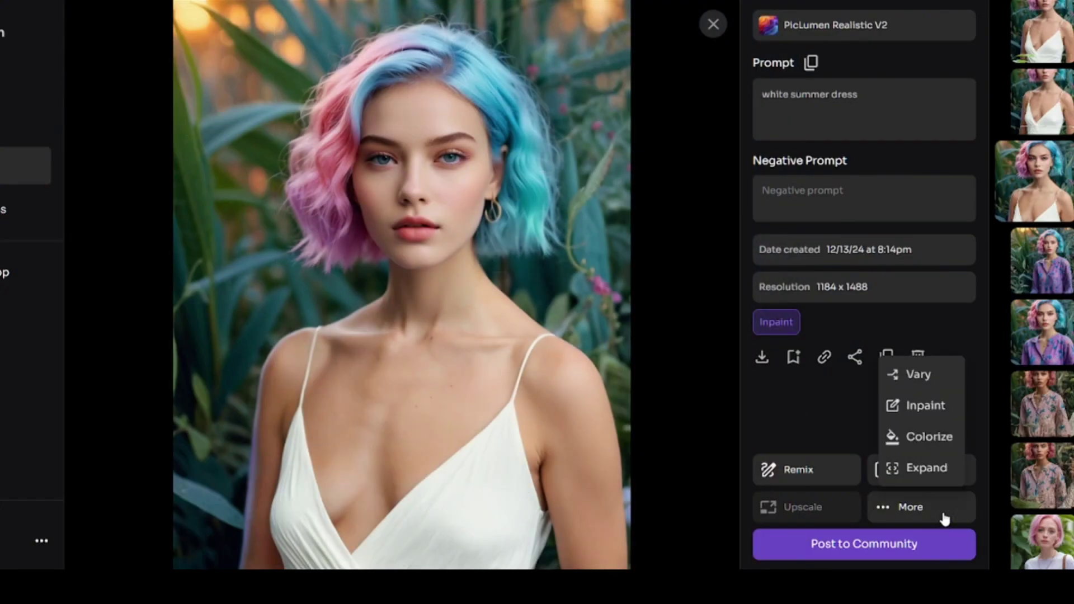
pyautogui.click(927, 404)
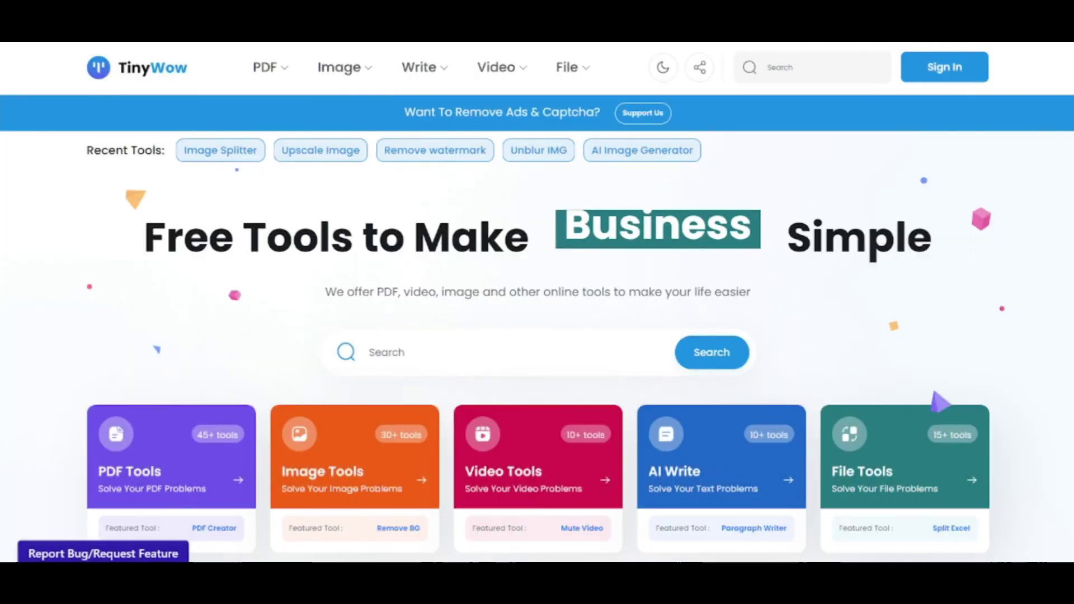
# Switch to TinyWow and open the Upscale Image tool from its image tools.
pyautogui.click(365, 72)
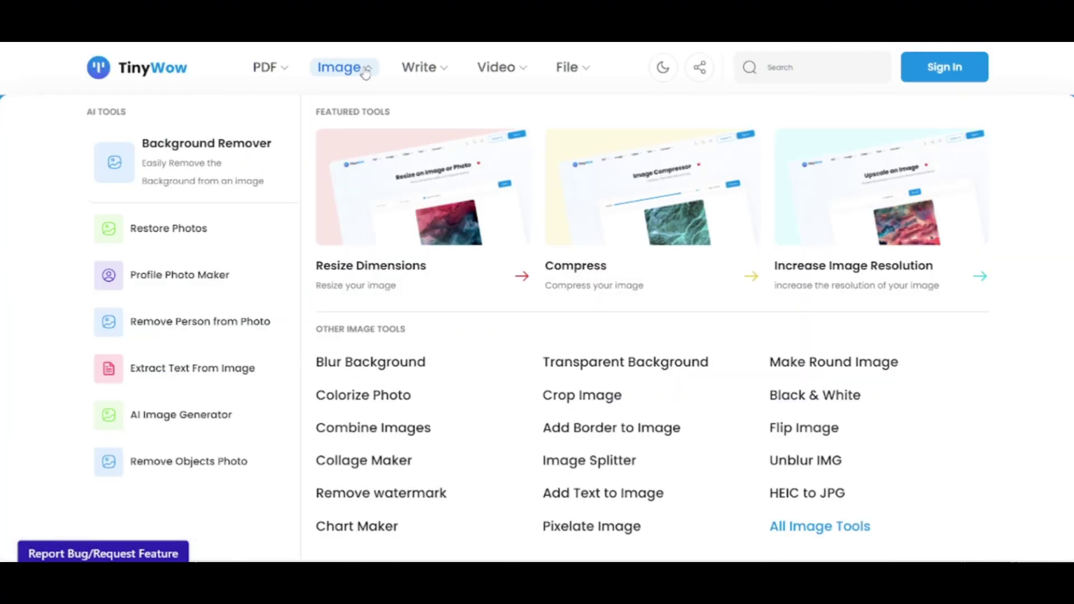
pyautogui.click(333, 69)
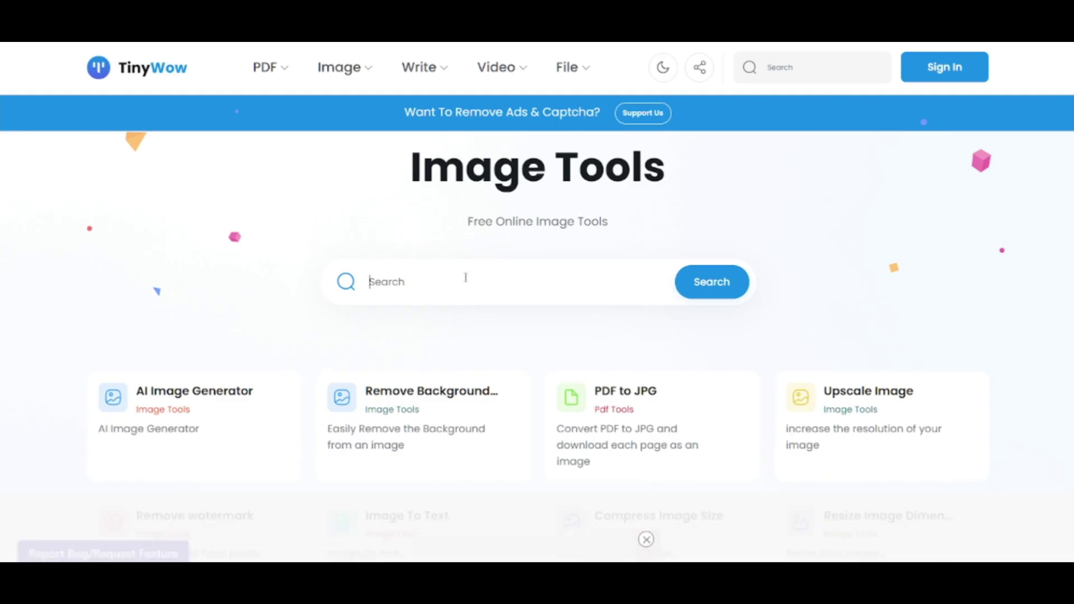
pyautogui.click(865, 389)
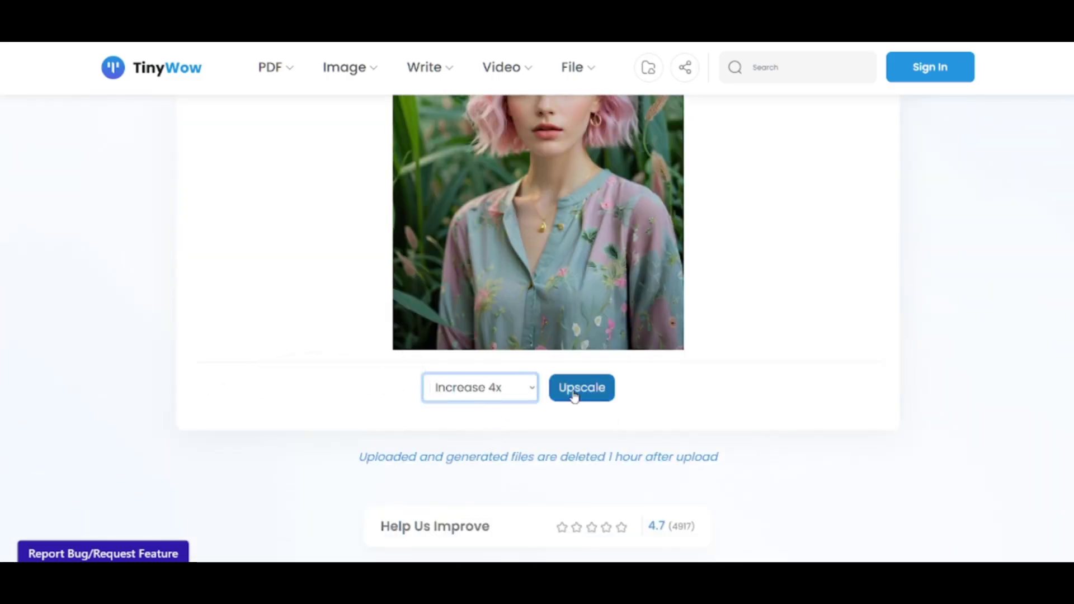
# Upscale the pink-haired woman's portrait by 4x and save the result to the device.
pyautogui.click(579, 394)
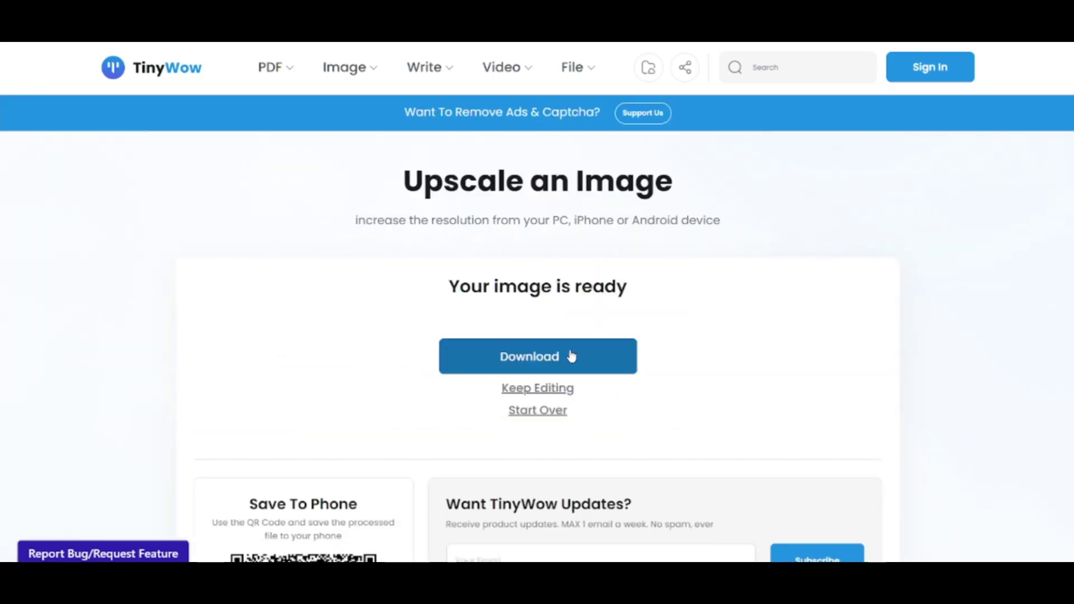
pyautogui.click(571, 355)
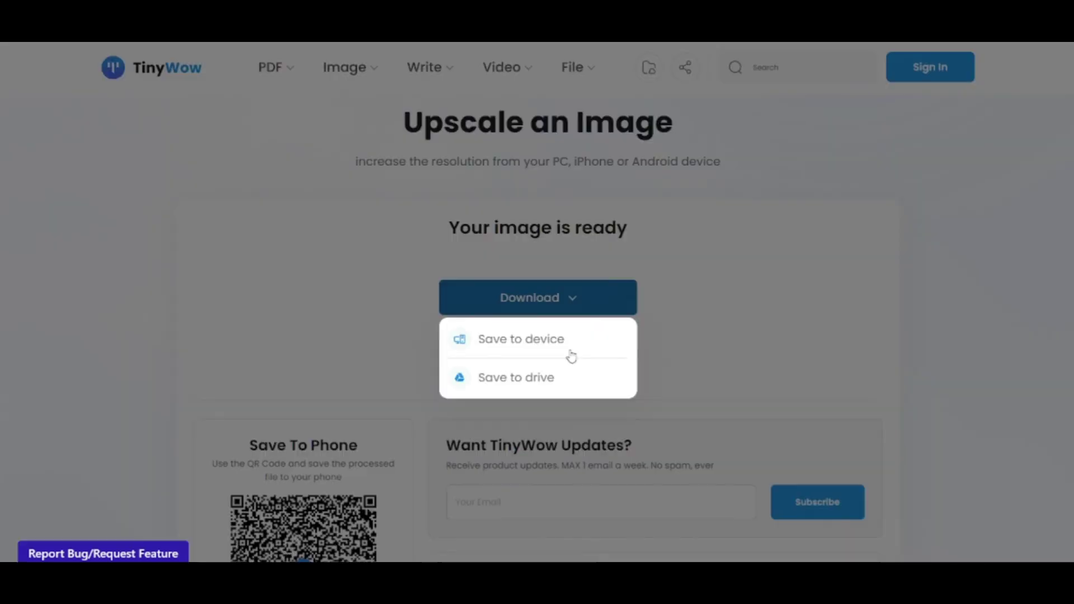
pyautogui.click(506, 342)
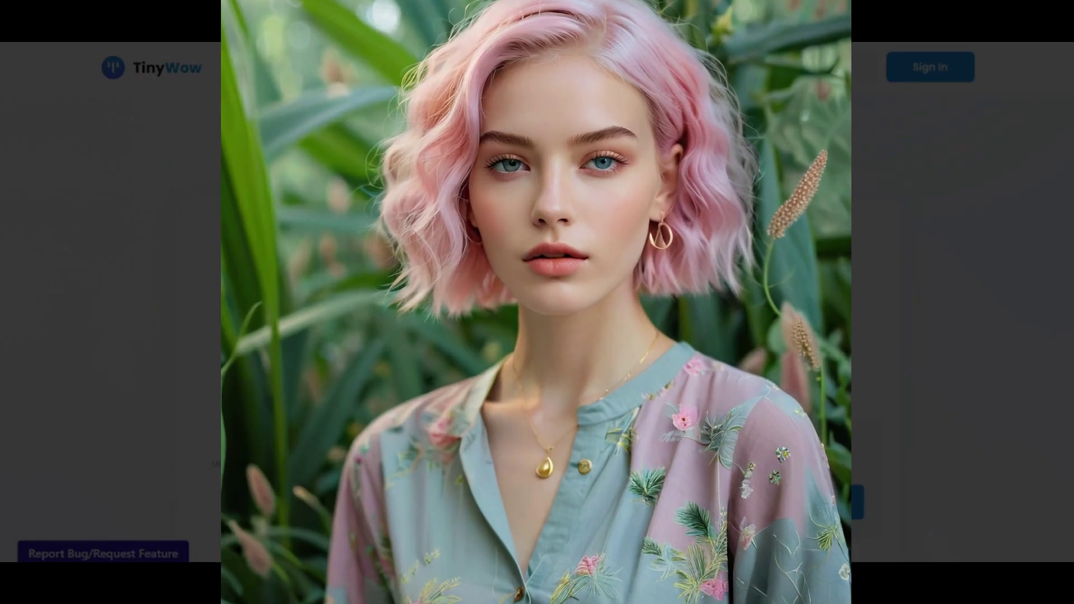